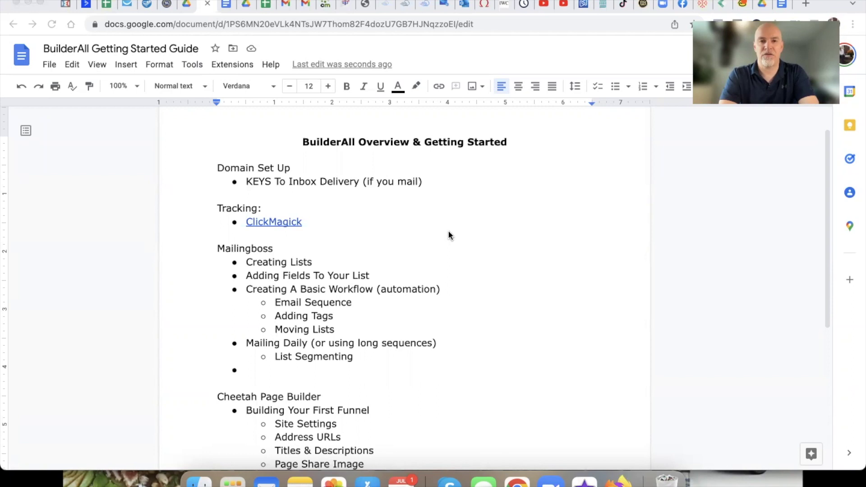
# Step: Highlight the Domain Set Up and Tracking lines in the outline, then go to the Builderall dashboard
pyautogui.scroll(-1, 462, 228)
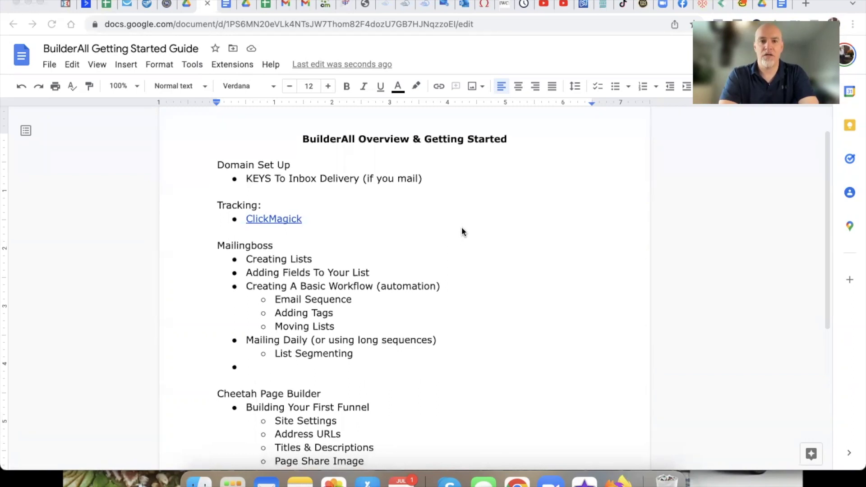
pyautogui.scroll(1, 462, 228)
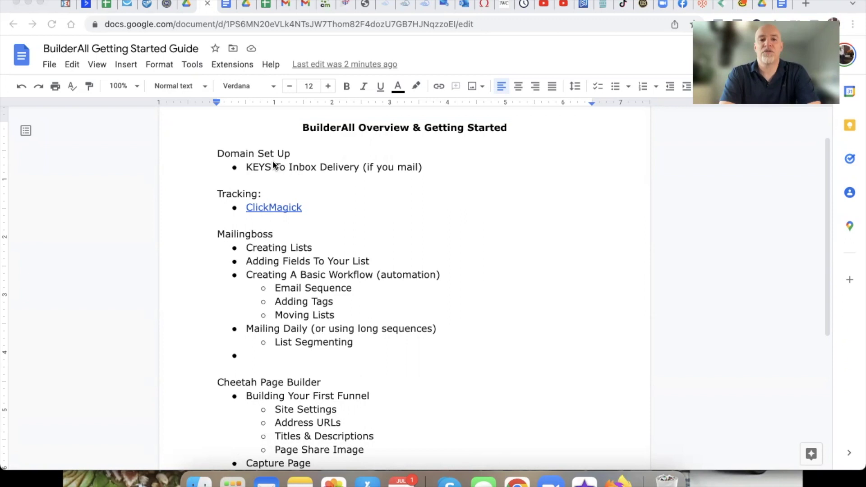
pyautogui.moveTo(213, 154); pyautogui.dragTo(332, 207)
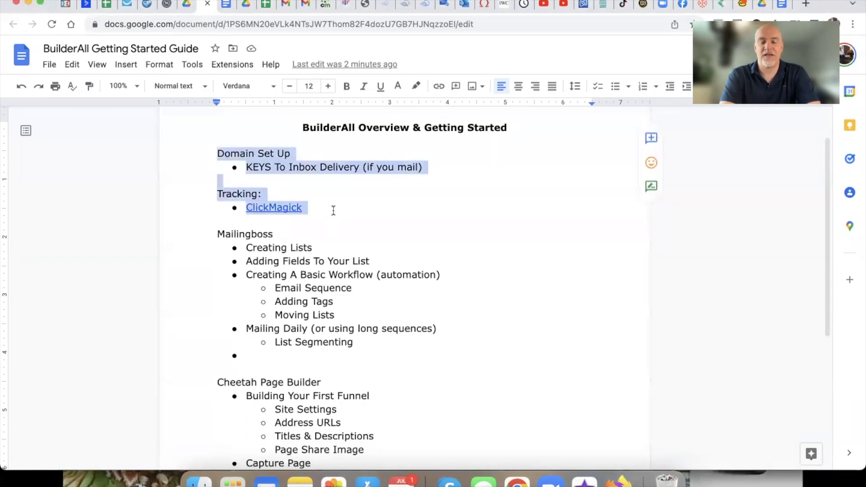
pyautogui.click(386, 209)
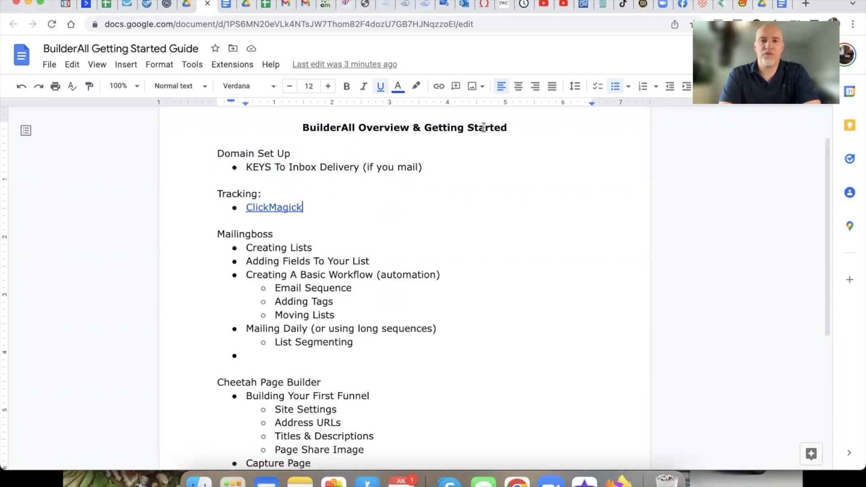
pyautogui.click(400, 12)
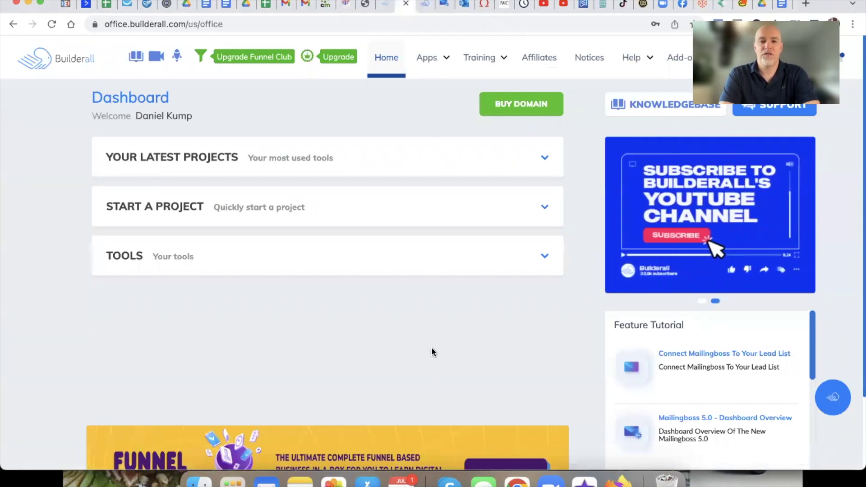
# Step: Open Buy Domain from the Domain apps and start buying a new domain
pyautogui.click(438, 57)
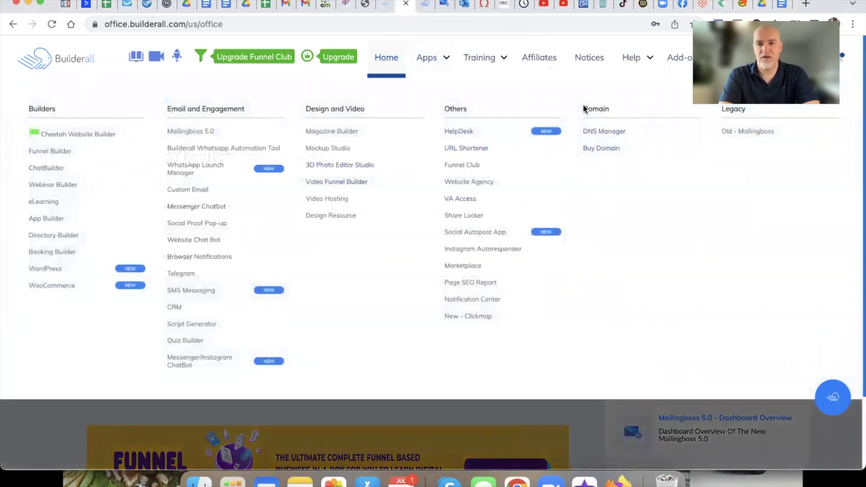
pyautogui.moveTo(578, 108); pyautogui.dragTo(614, 111)
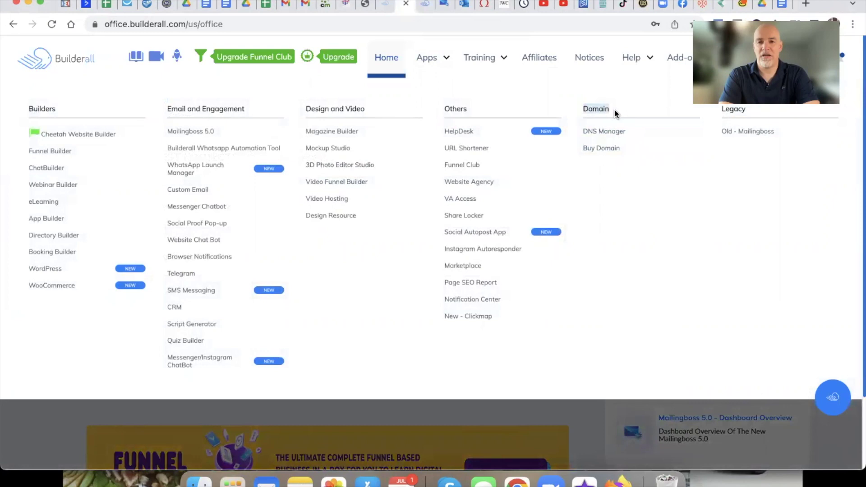
pyautogui.click(598, 149)
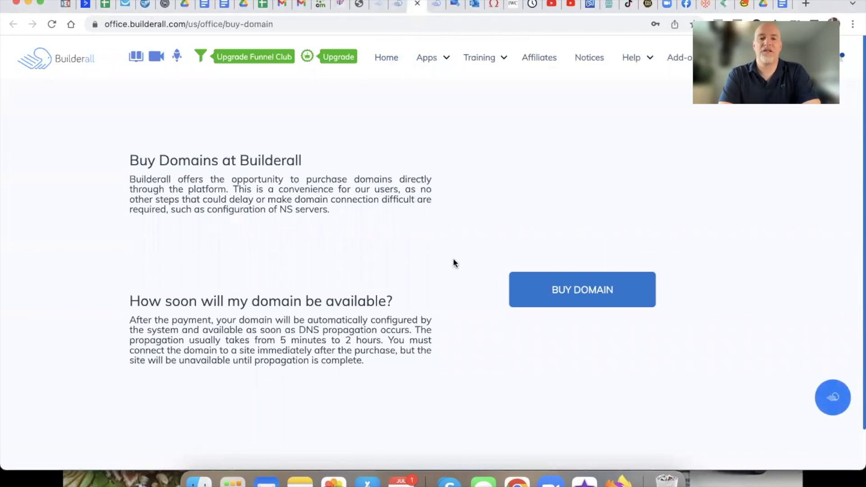
pyautogui.scroll(-1, 453, 258)
pyautogui.click(529, 248)
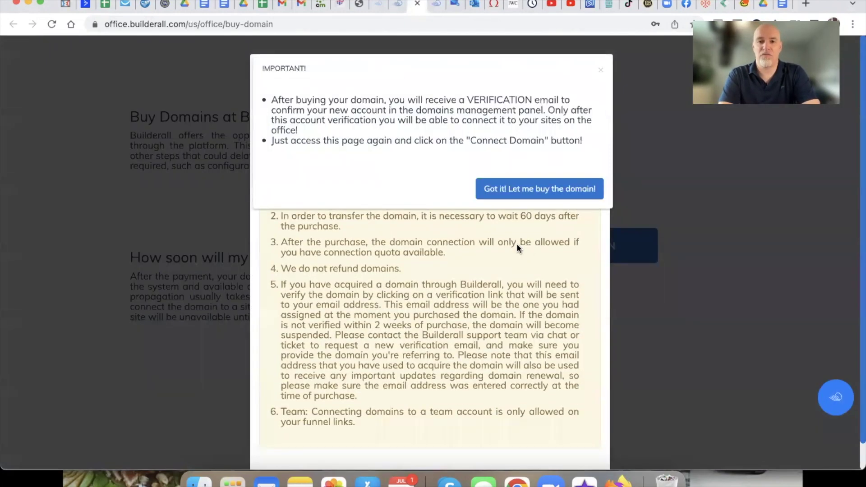
# Step: Accept the verification notice, autofill a .com domain, review the warnings, then cancel the purchase
pyautogui.click(506, 188)
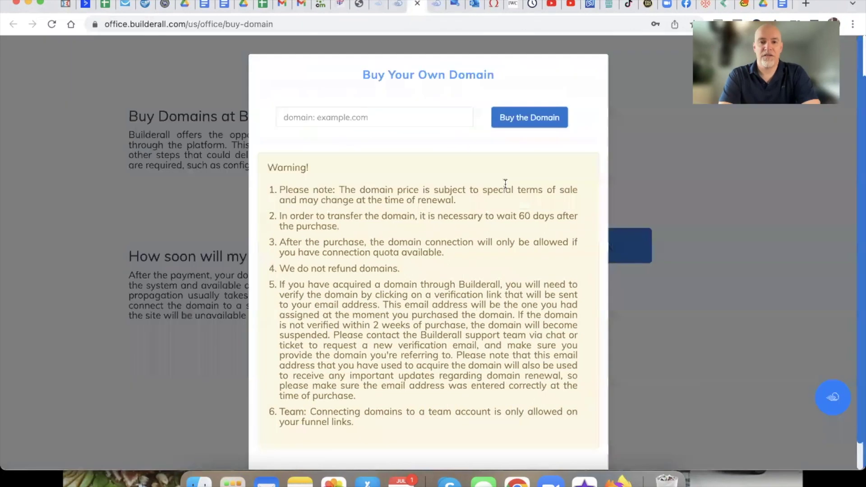
pyautogui.click(333, 118)
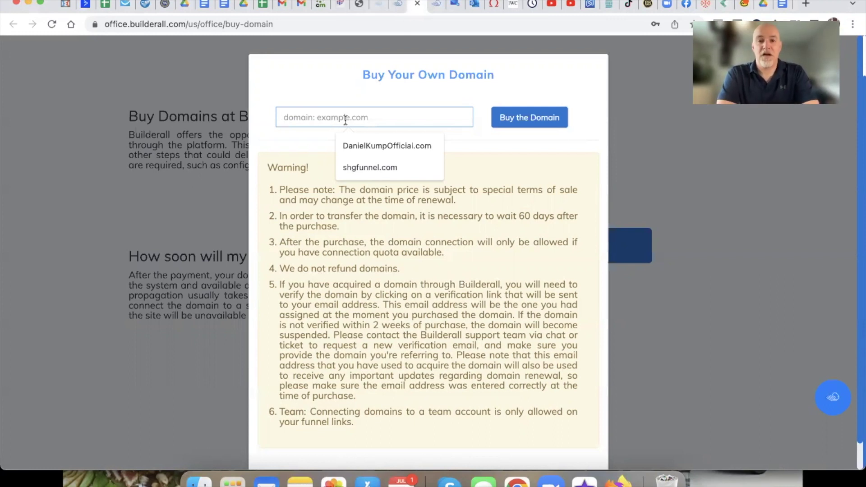
pyautogui.click(364, 143)
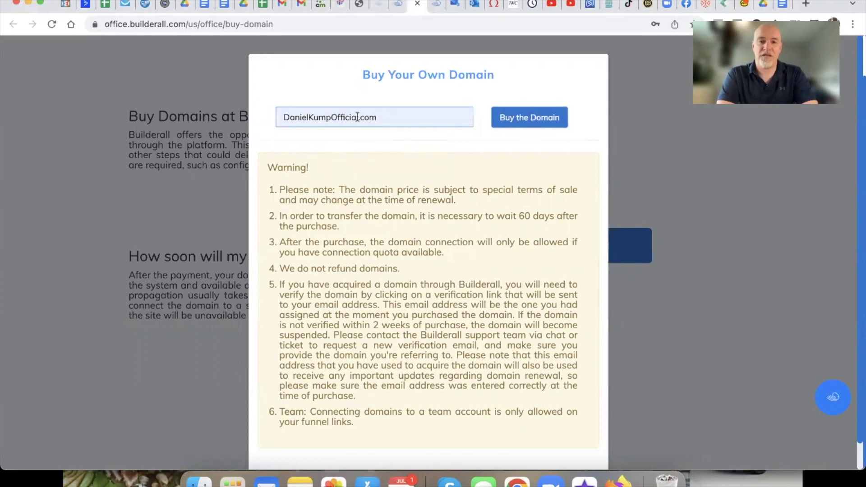
pyautogui.scroll(-2, 363, 172)
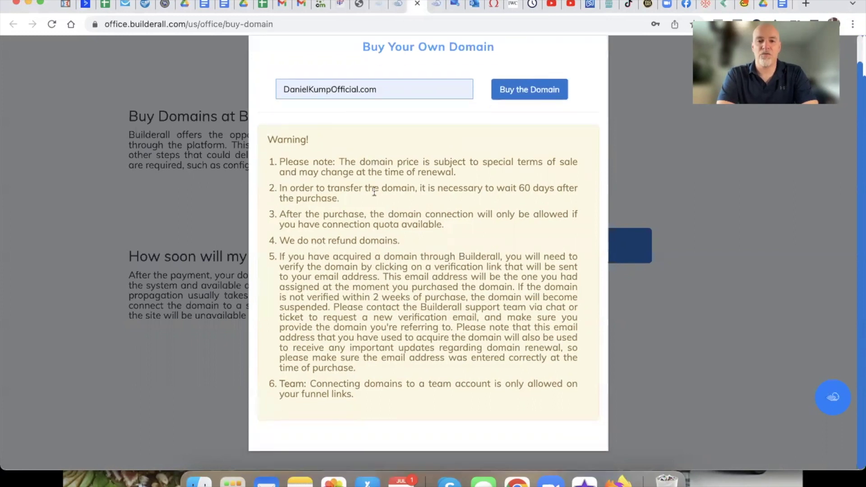
pyautogui.scroll(2, 370, 181)
pyautogui.scroll(-1, 374, 192)
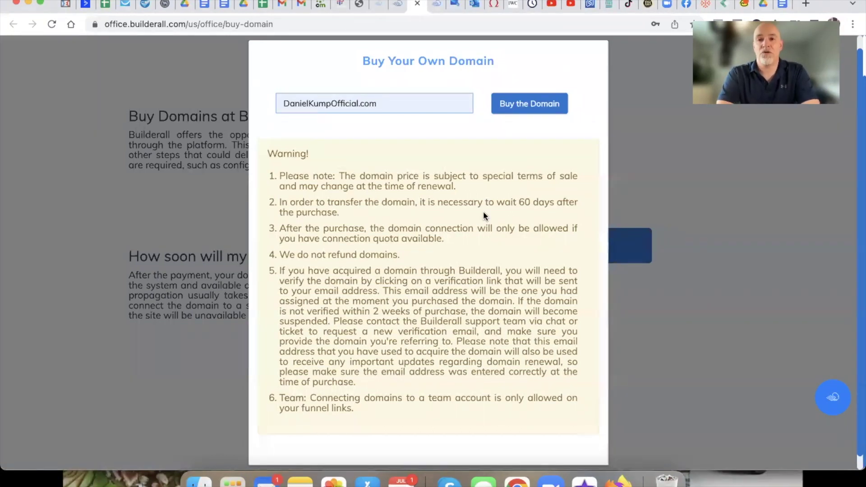
pyautogui.click(604, 160)
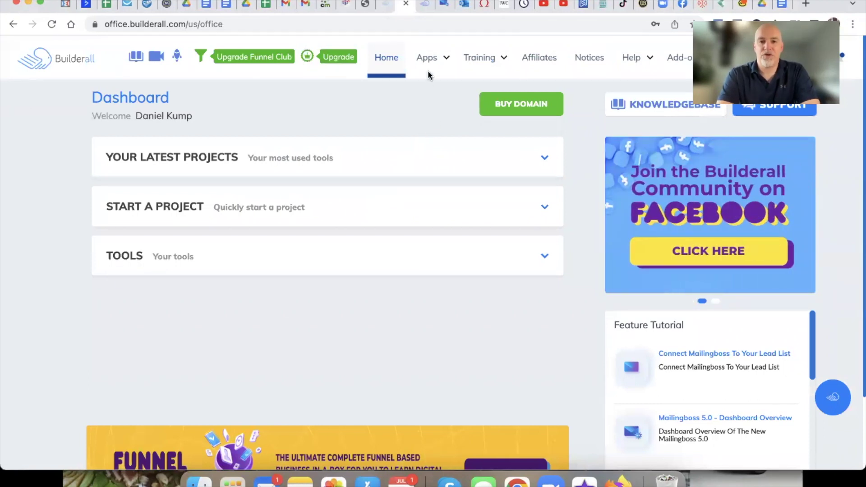
# Step: Check the single connected domain in DNS Manager, then move to the MailingBoss dashboard
pyautogui.click(428, 58)
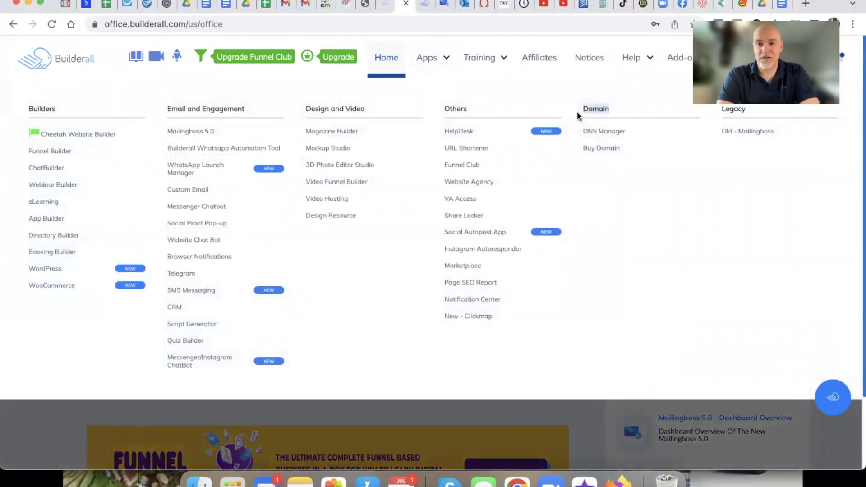
pyautogui.click(603, 134)
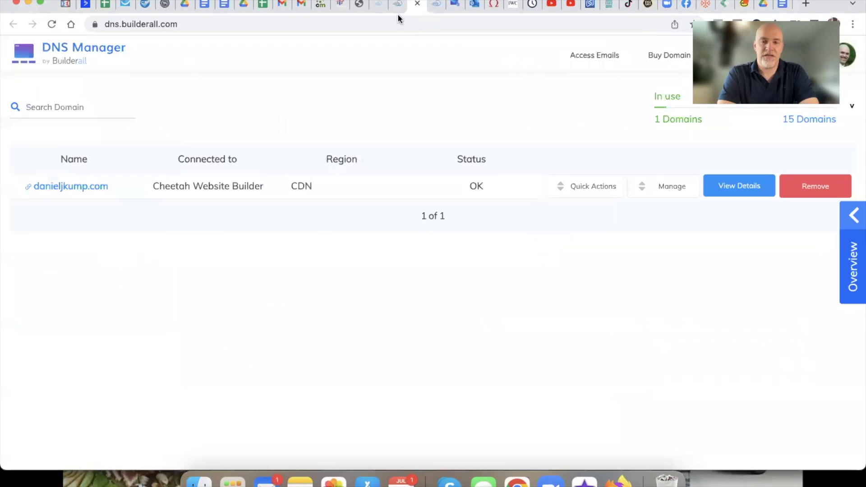
pyautogui.click(433, 6)
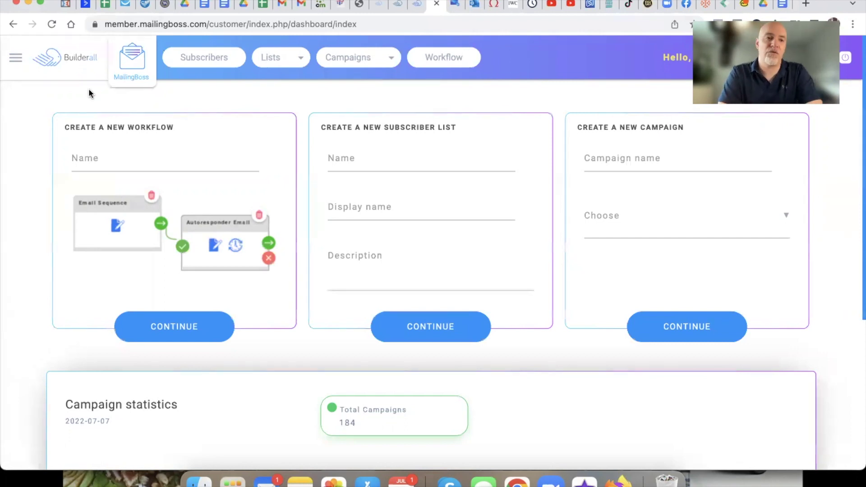
# Step: Go to MailingBoss Domains and highlight the unverified sending domain's name
pyautogui.click(15, 59)
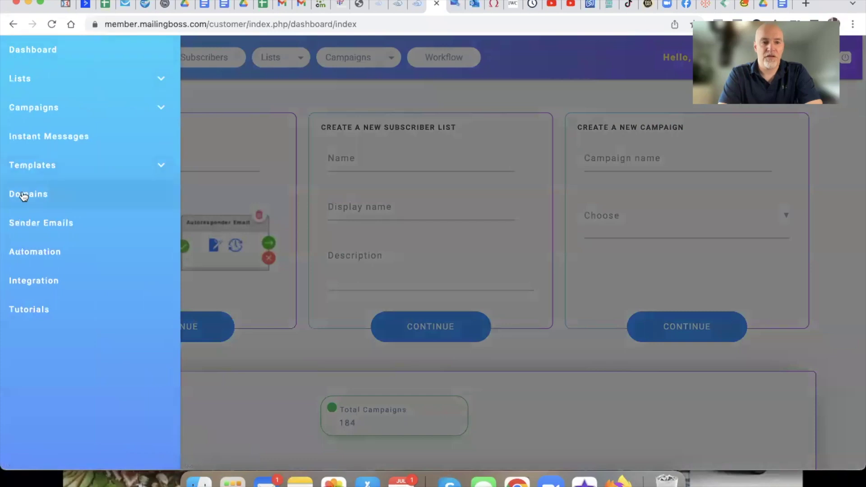
pyautogui.click(44, 196)
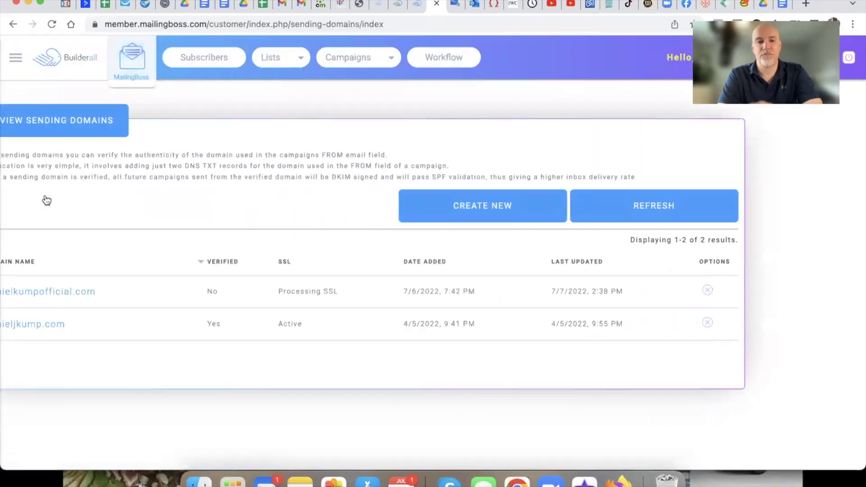
pyautogui.moveTo(175, 293); pyautogui.dragTo(55, 295)
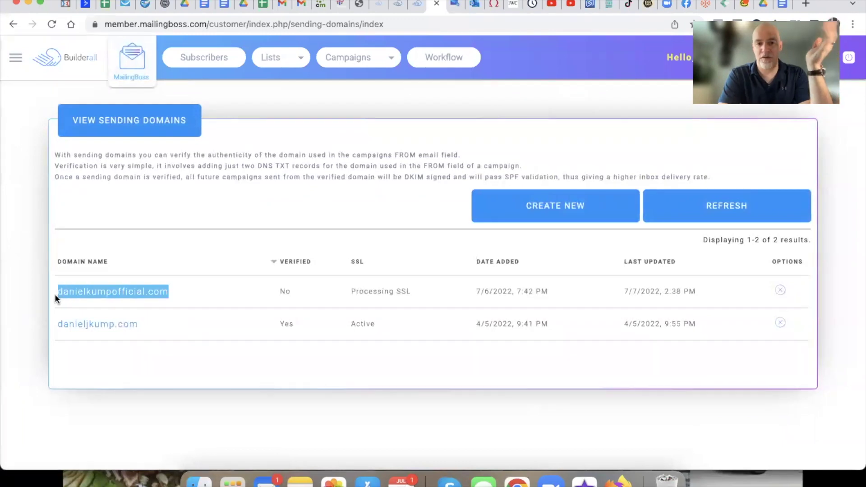
pyautogui.click(215, 300)
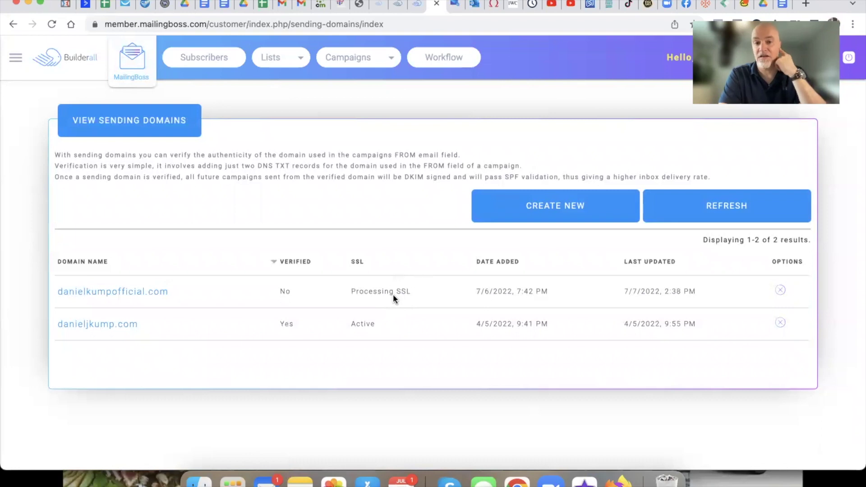
pyautogui.click(107, 330)
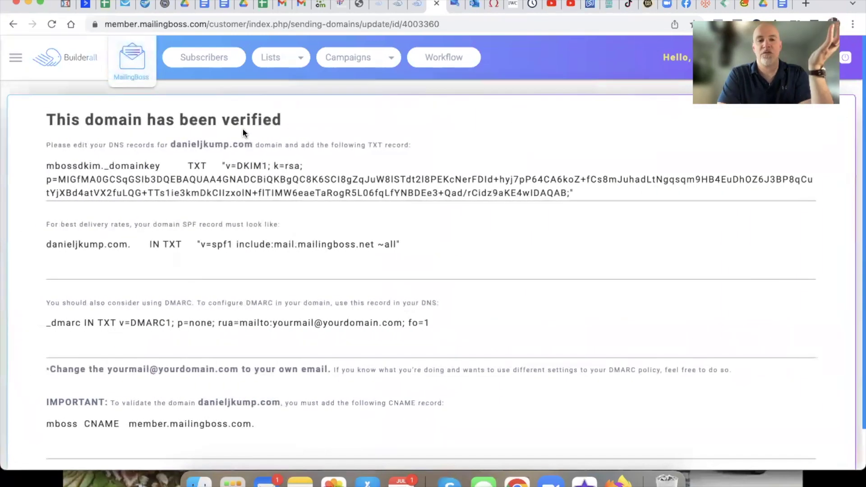
pyautogui.moveTo(289, 116); pyautogui.dragTo(33, 120)
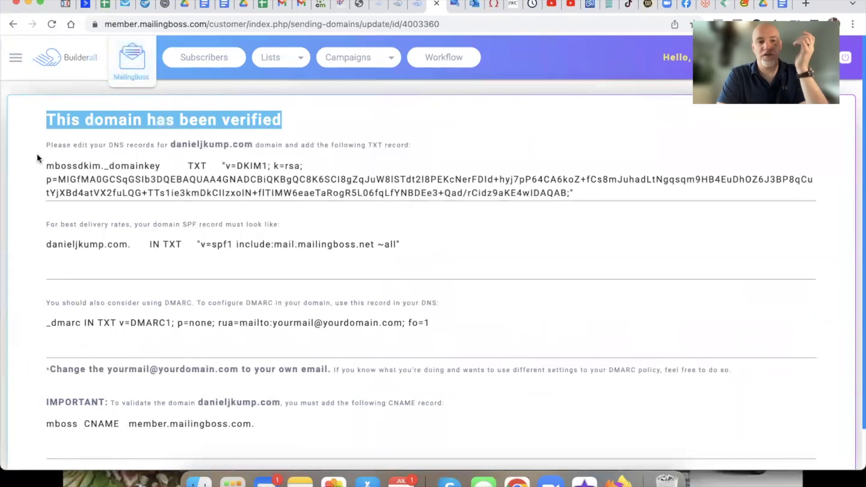
pyautogui.moveTo(36, 153); pyautogui.dragTo(417, 272)
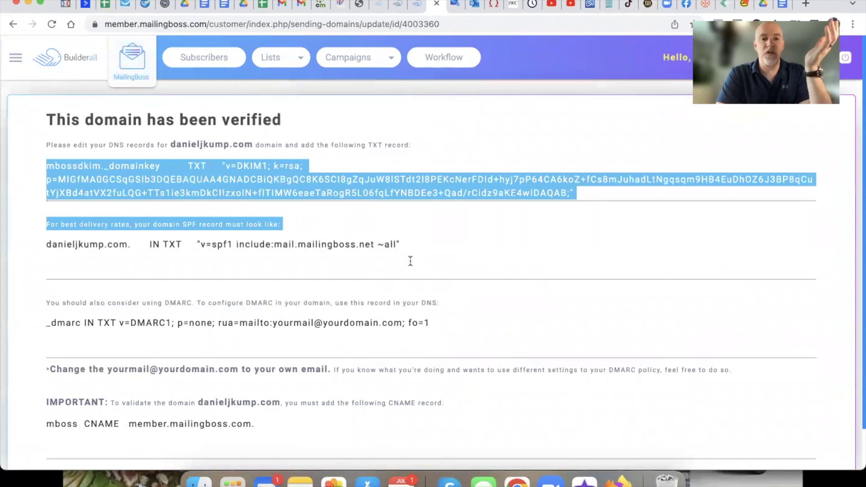
pyautogui.click(410, 261)
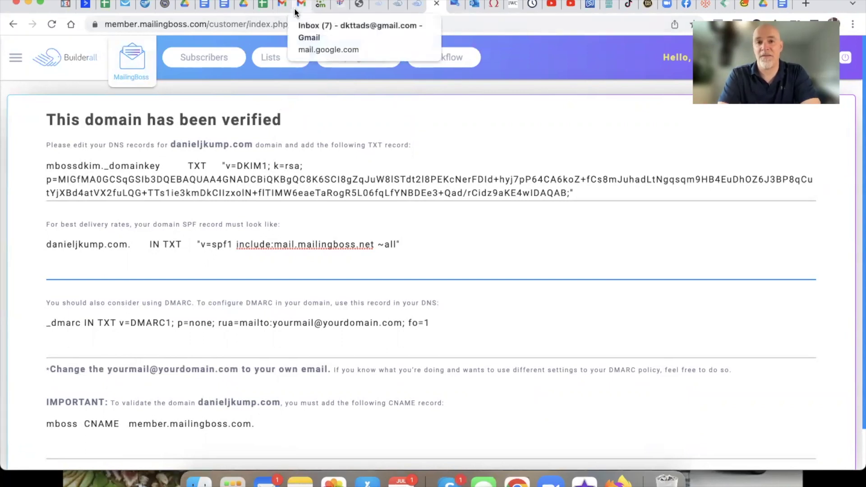
# Step: Open the COMMISSIONS SUPPORT email in Gmail and show its original message
pyautogui.click(278, 9)
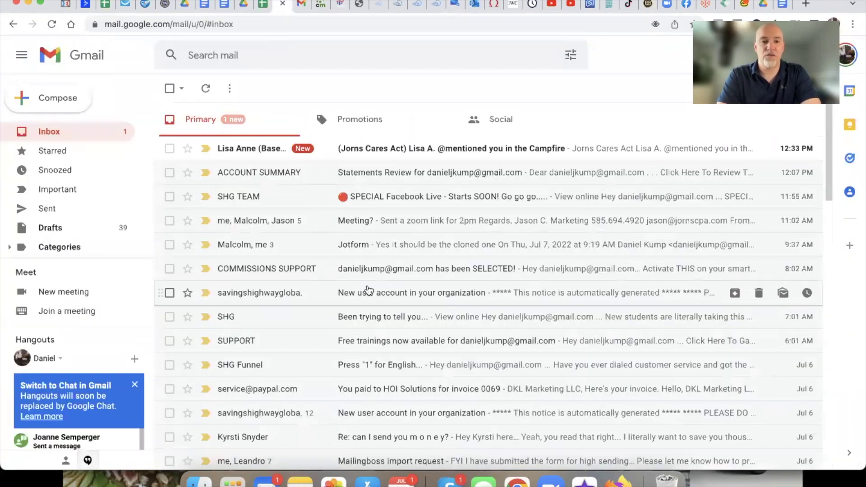
pyautogui.scroll(-2, 369, 290)
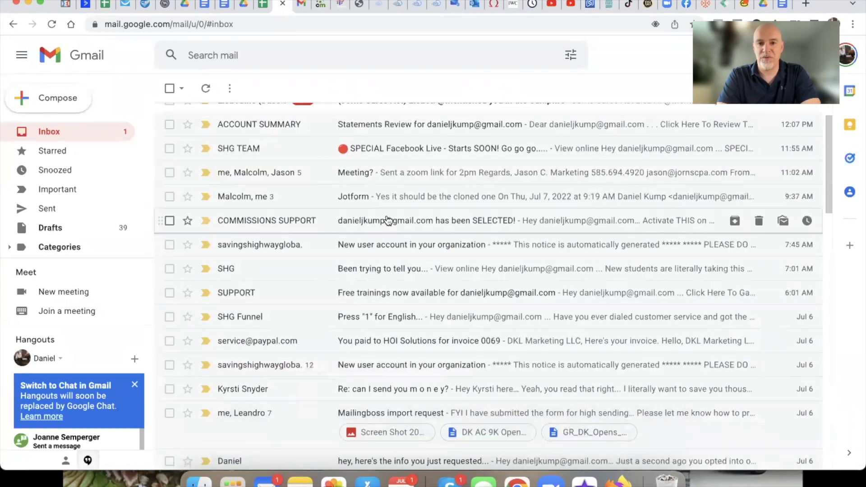
pyautogui.click(388, 221)
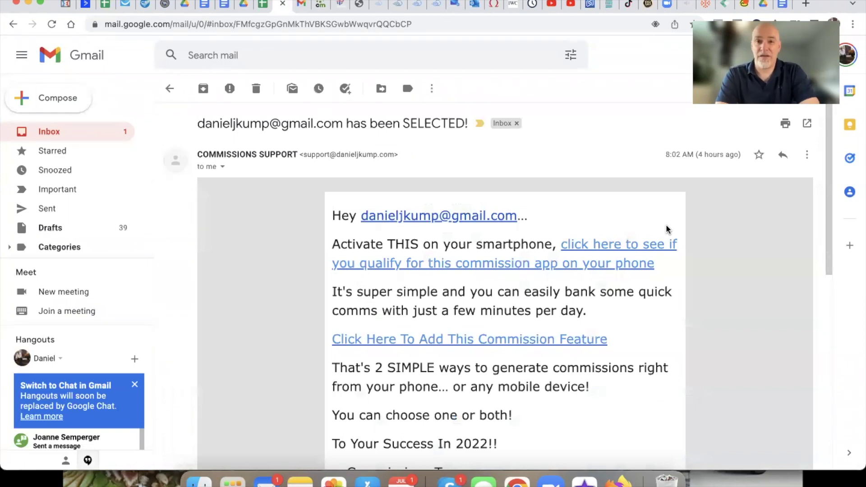
pyautogui.click(807, 156)
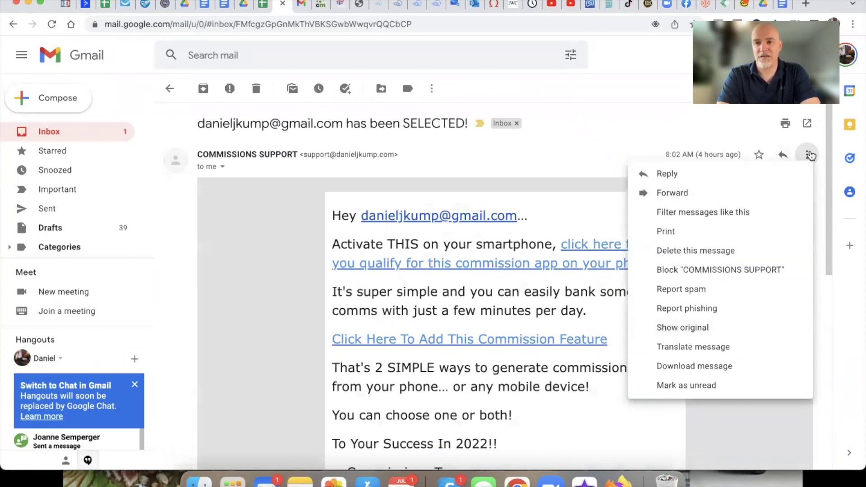
pyautogui.click(686, 328)
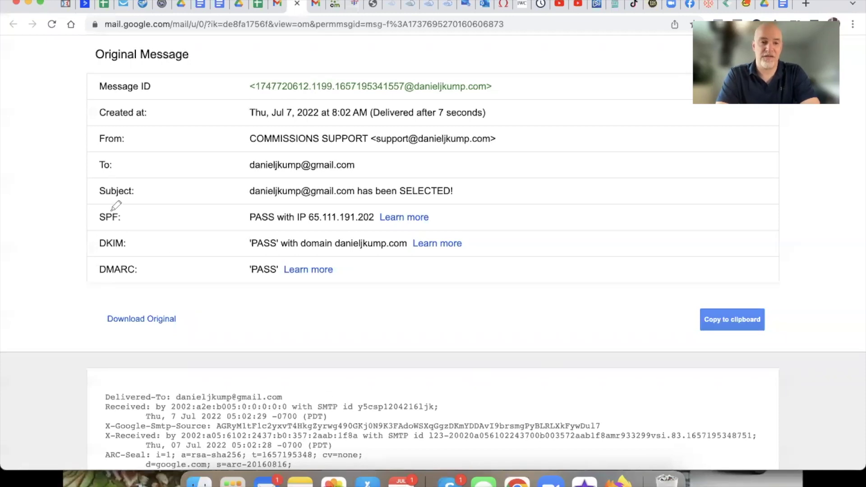
# Step: Mark the SPF, DKIM and DMARC rows and underline their PASS results
pyautogui.moveTo(54, 194); pyautogui.dragTo(96, 206)
pyautogui.moveTo(49, 231); pyautogui.dragTo(90, 243)
pyautogui.moveTo(54, 289); pyautogui.dragTo(89, 280)
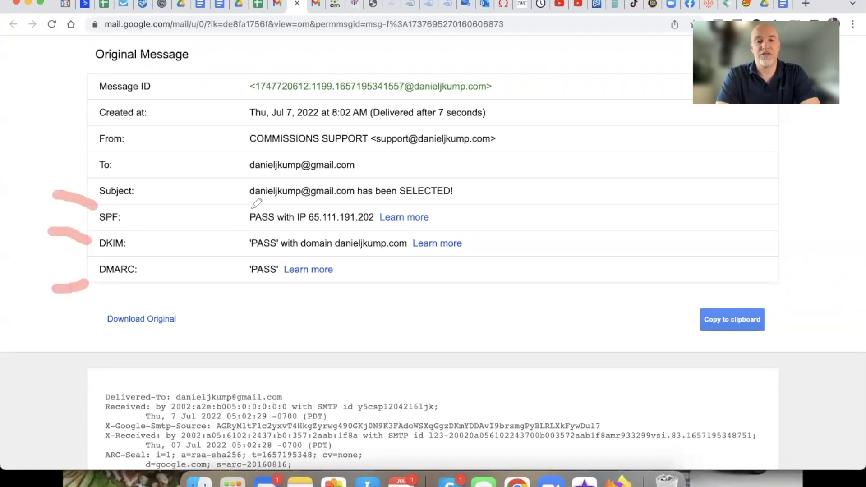
pyautogui.moveTo(247, 228); pyautogui.dragTo(275, 228)
pyautogui.moveTo(246, 257); pyautogui.dragTo(278, 258)
pyautogui.moveTo(232, 290); pyautogui.dragTo(279, 289)
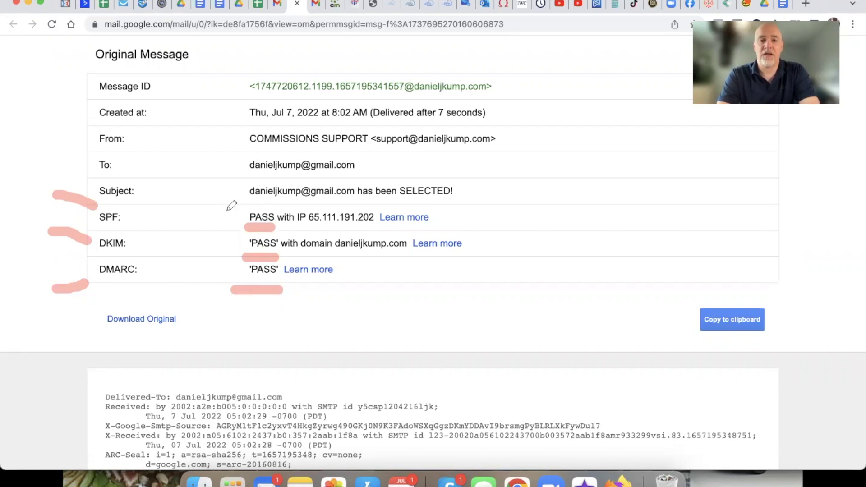
# Step: Add emphasis marks beside the header rows, clear all marks, and close the Original Message view
pyautogui.moveTo(193, 155)
pyautogui.mouseDown()
pyautogui.moveTo(224, 186)
pyautogui.moveTo(215, 229)
pyautogui.moveTo(224, 235)
pyautogui.mouseUp()
pyautogui.moveTo(191, 249); pyautogui.dragTo(223, 265)
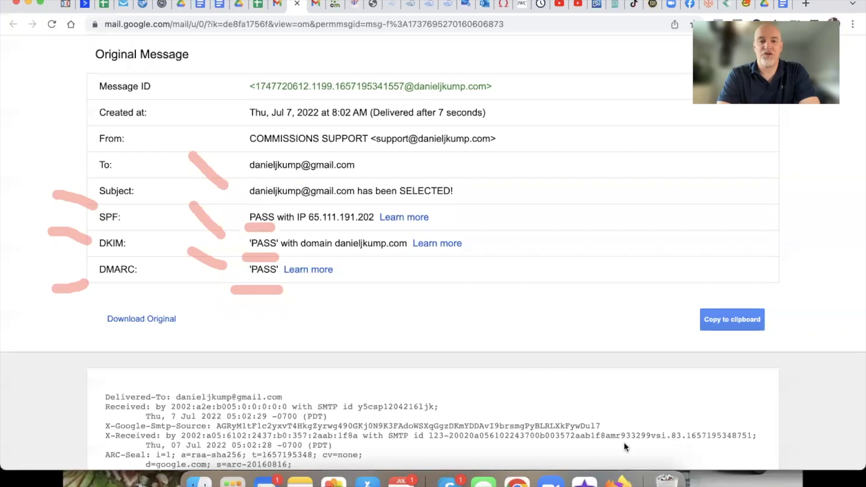
pyautogui.press('Escape')
pyautogui.click(298, 5)
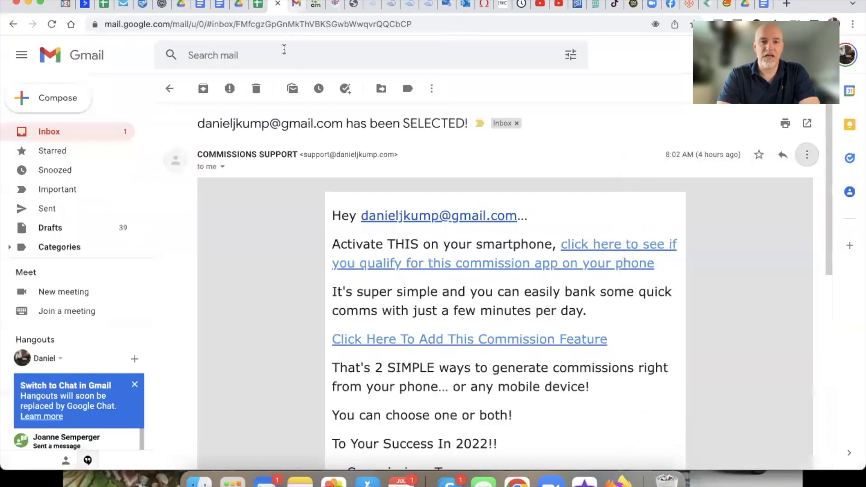
# Step: Return to the MailingBoss tab, highlight the domain verified heading, and open the Domains list
pyautogui.click(415, 6)
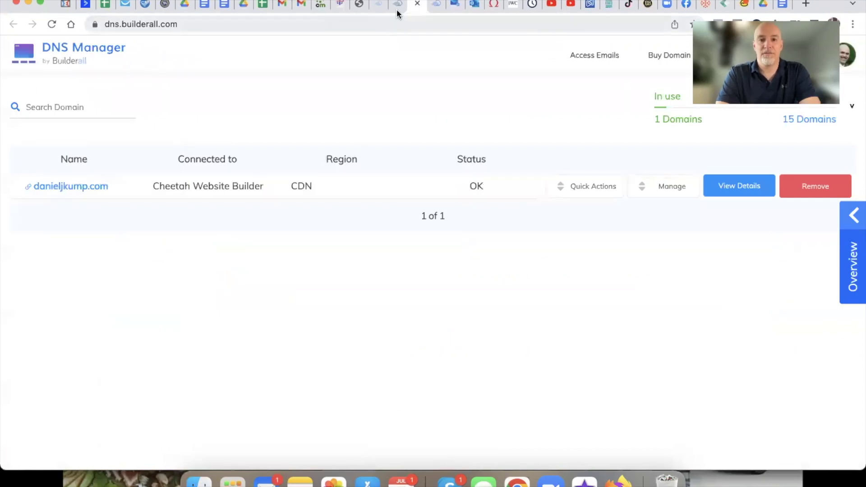
pyautogui.click(397, 9)
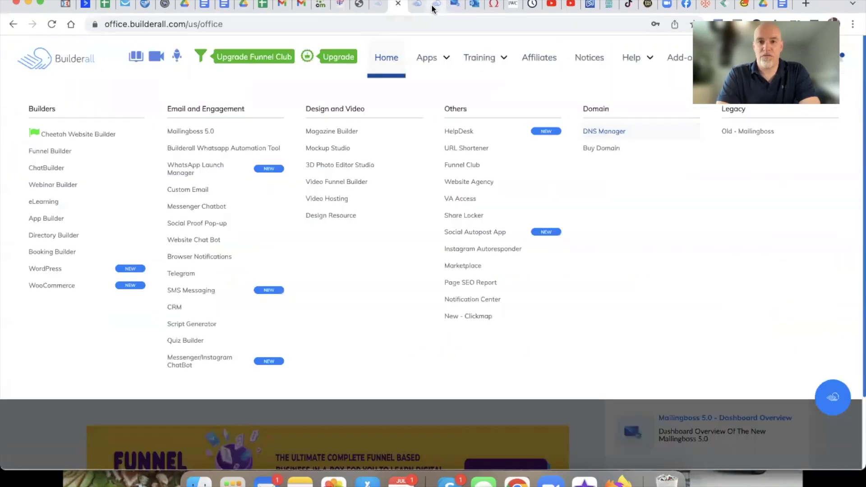
pyautogui.click(436, 6)
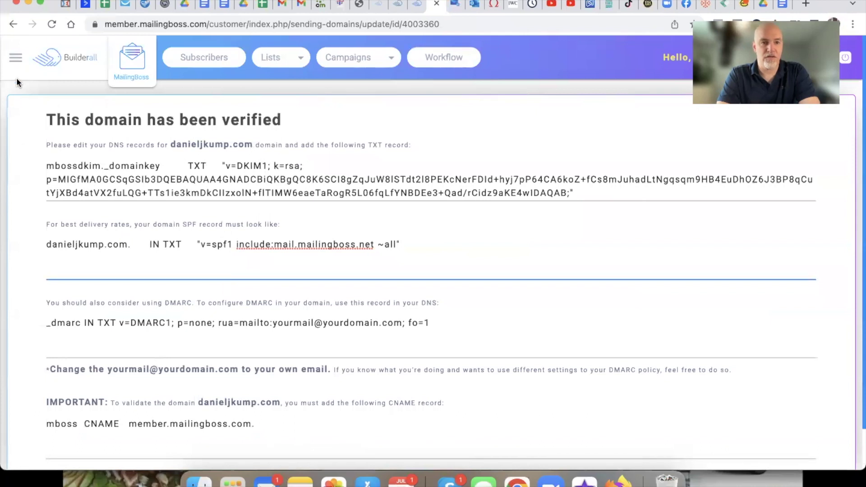
pyautogui.moveTo(282, 119); pyautogui.dragTo(94, 119)
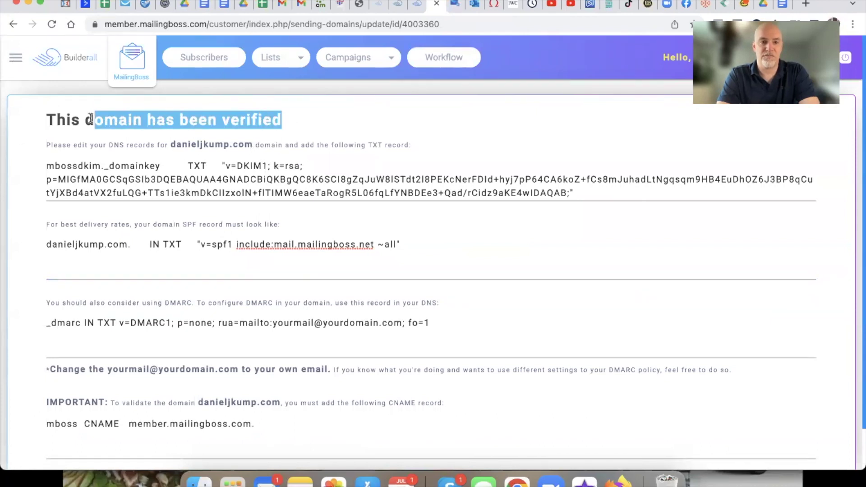
pyautogui.click(15, 57)
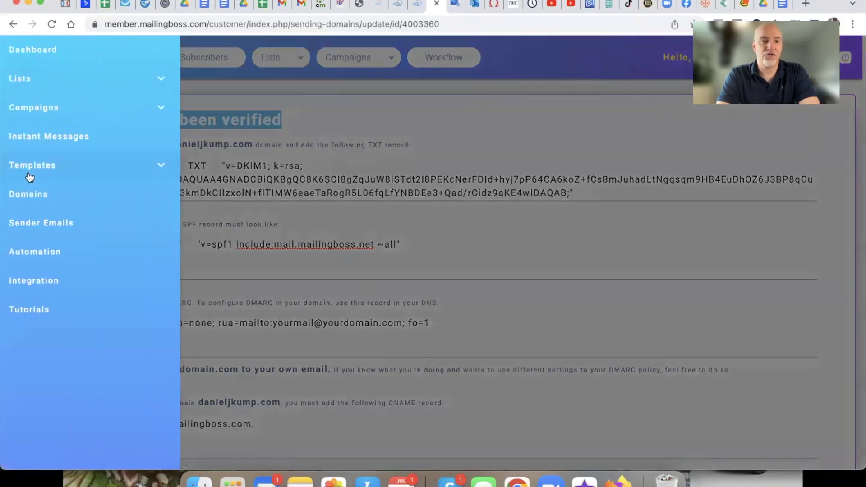
pyautogui.click(22, 204)
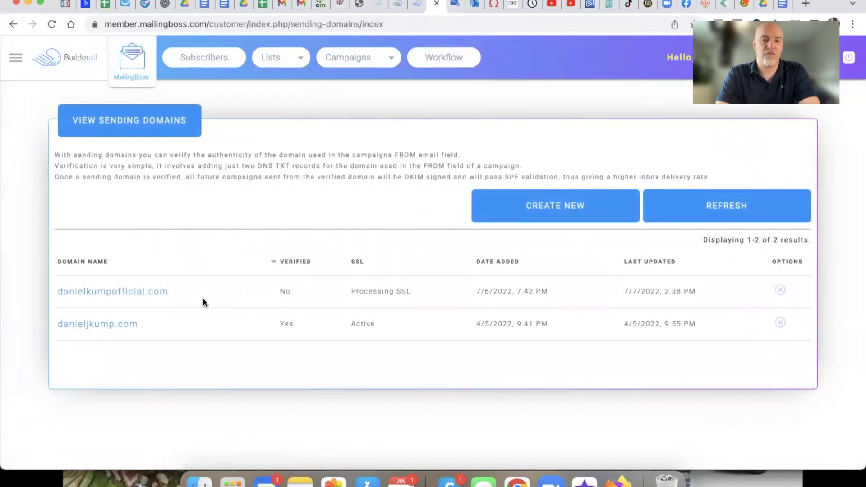
pyautogui.click(131, 293)
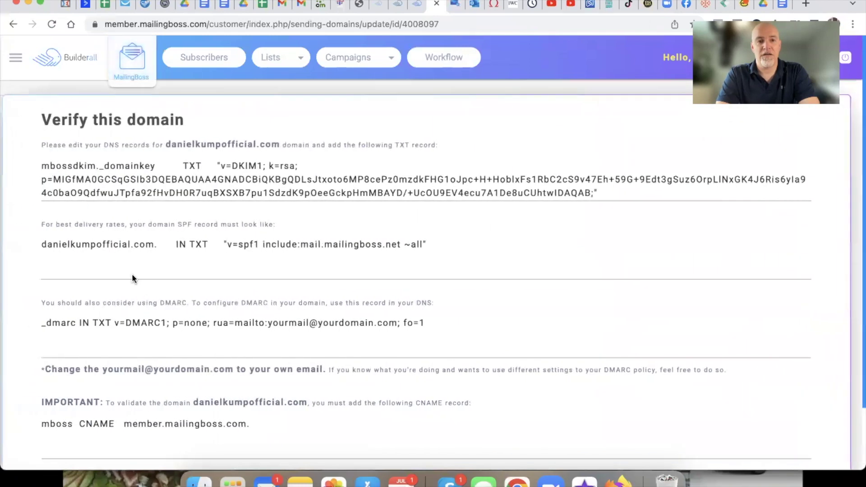
pyautogui.moveTo(193, 118); pyautogui.dragTo(42, 120)
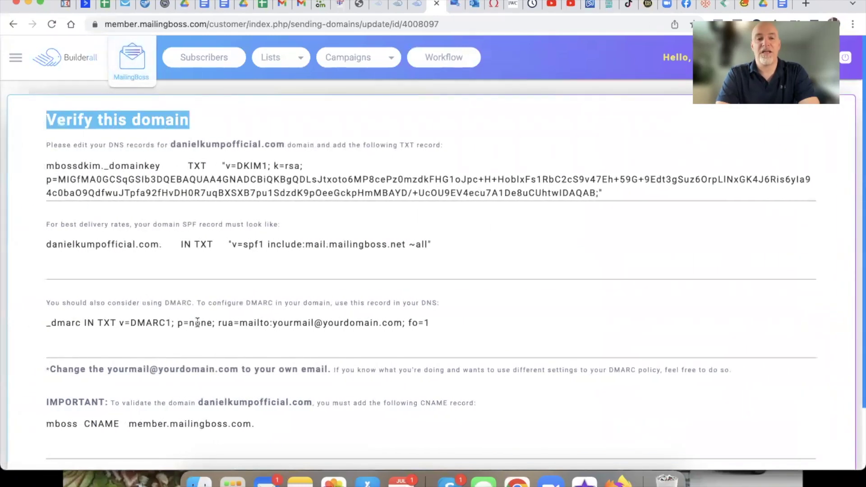
pyautogui.click(13, 24)
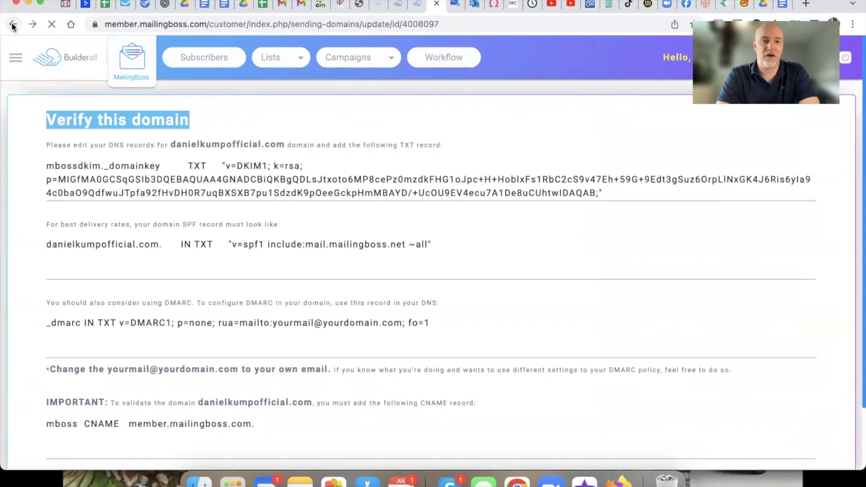
pyautogui.moveTo(350, 291); pyautogui.dragTo(397, 290)
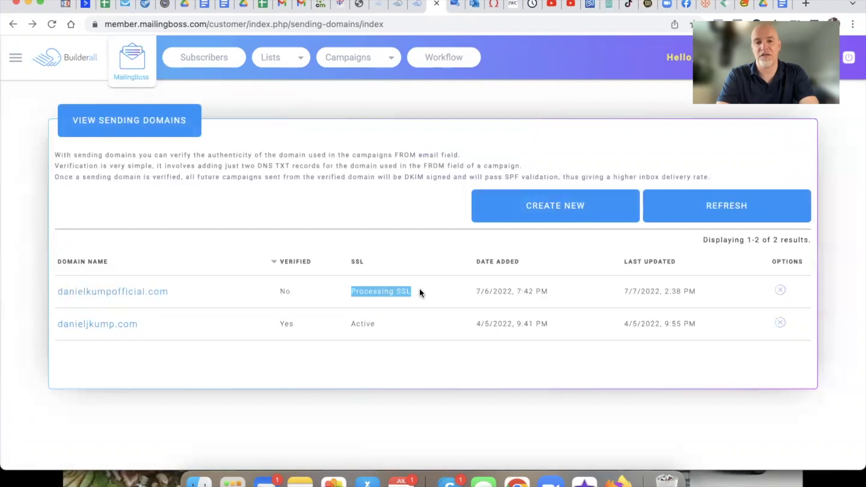
# Step: Clear the status highlight and return to the Builderall DNS Manager
pyautogui.click(319, 291)
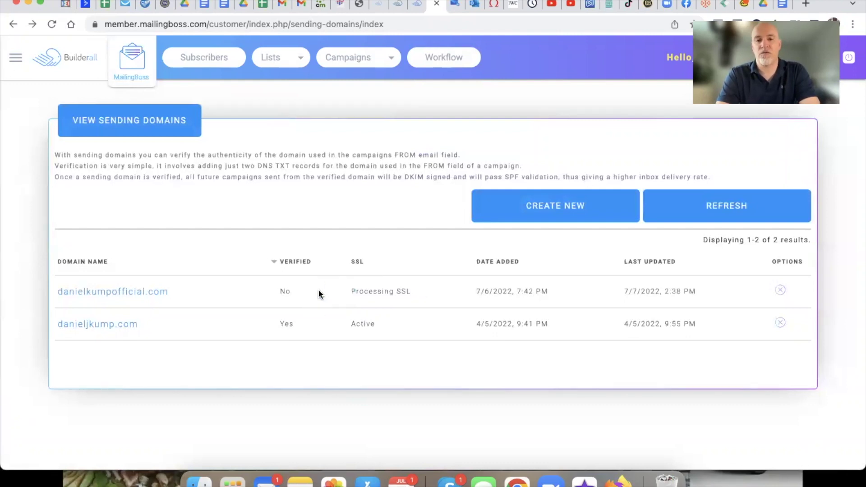
pyautogui.click(415, 7)
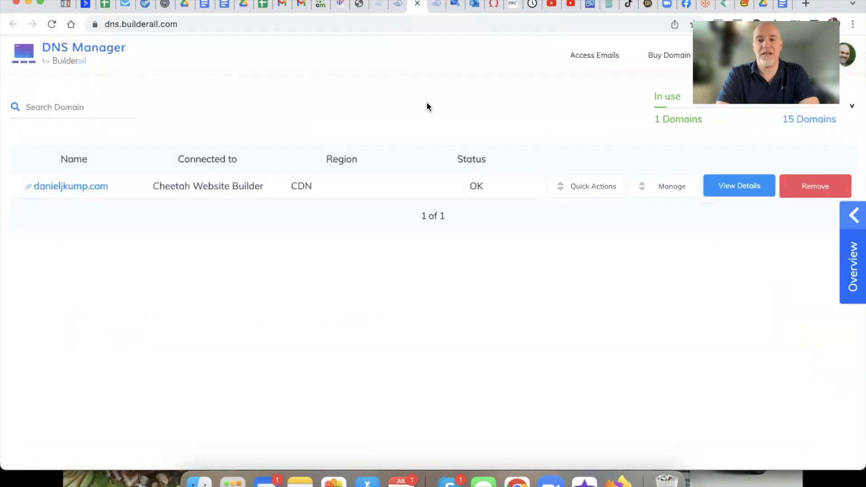
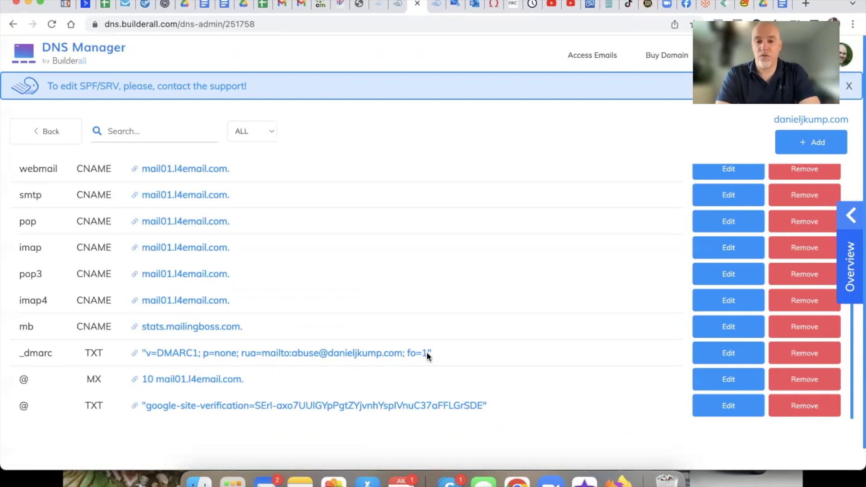
# Step: Review the saved _dmarc record value, then bring up MailingBoss's two sending domains
pyautogui.moveTo(436, 355); pyautogui.dragTo(131, 358)
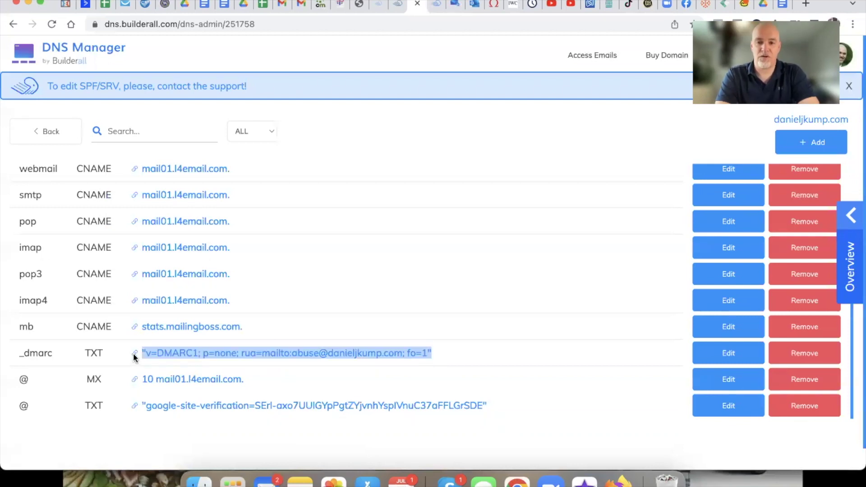
pyautogui.click(457, 362)
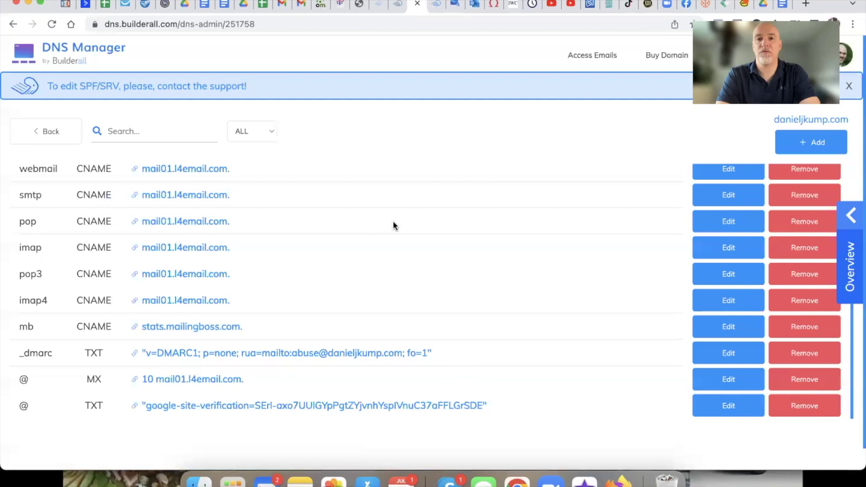
pyautogui.click(434, 5)
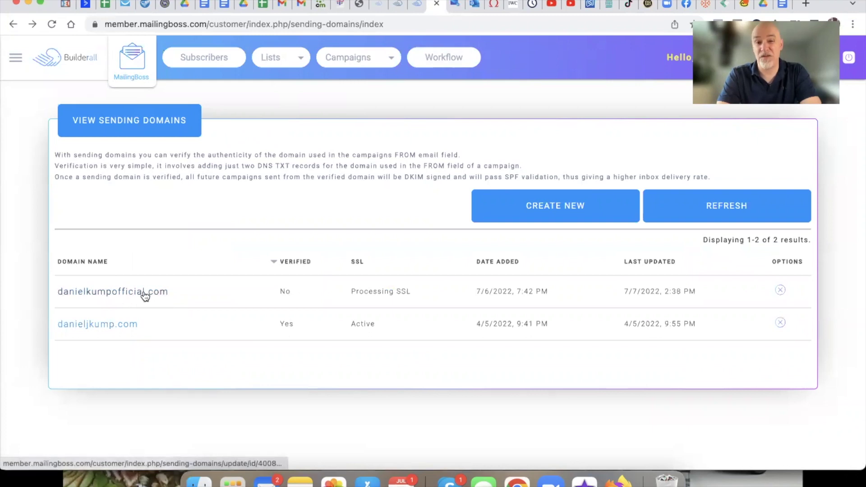
# Step: Open the verified domain's DNS instructions and examine its suggested DMARC line and placeholder reporting address
pyautogui.click(104, 330)
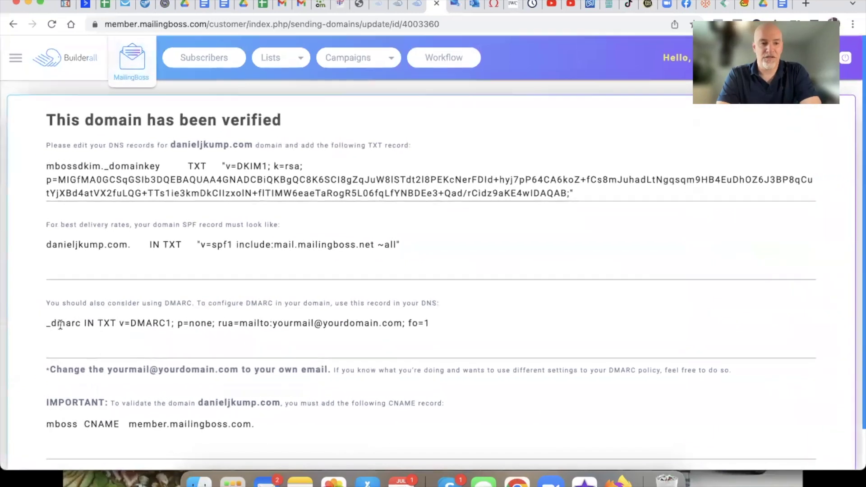
pyautogui.click(53, 323)
pyautogui.moveTo(53, 323); pyautogui.dragTo(427, 323)
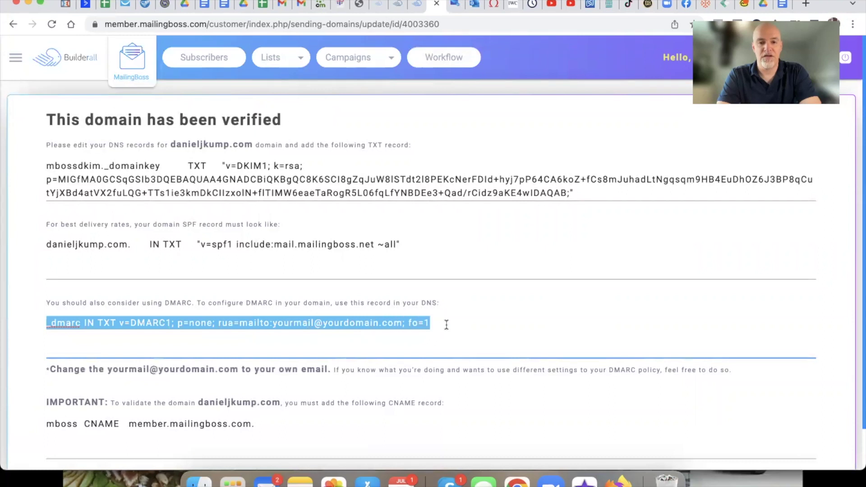
pyautogui.click(447, 325)
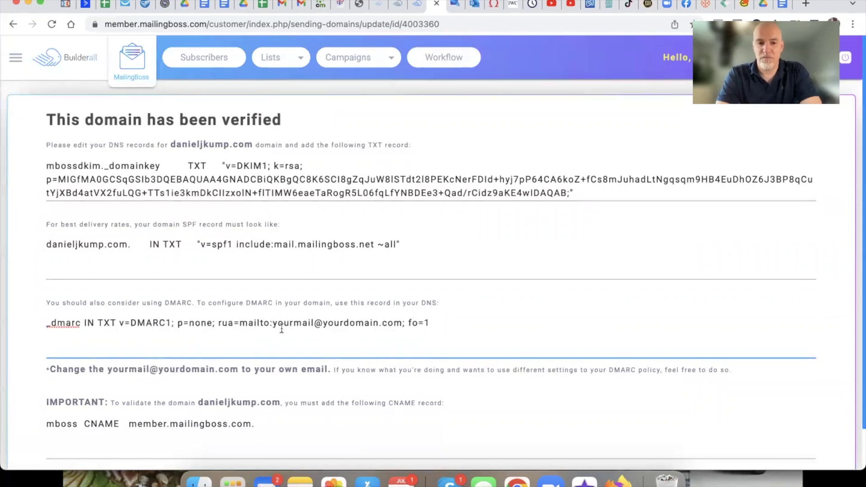
pyautogui.moveTo(272, 323); pyautogui.dragTo(402, 324)
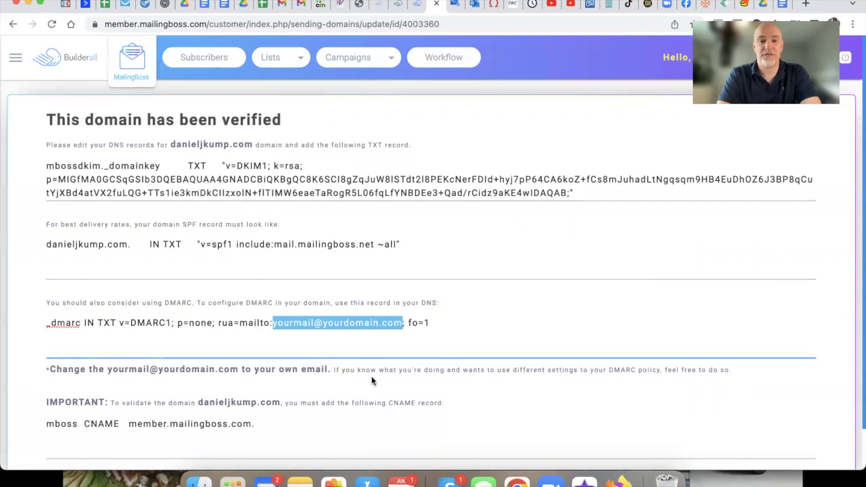
pyautogui.click(363, 304)
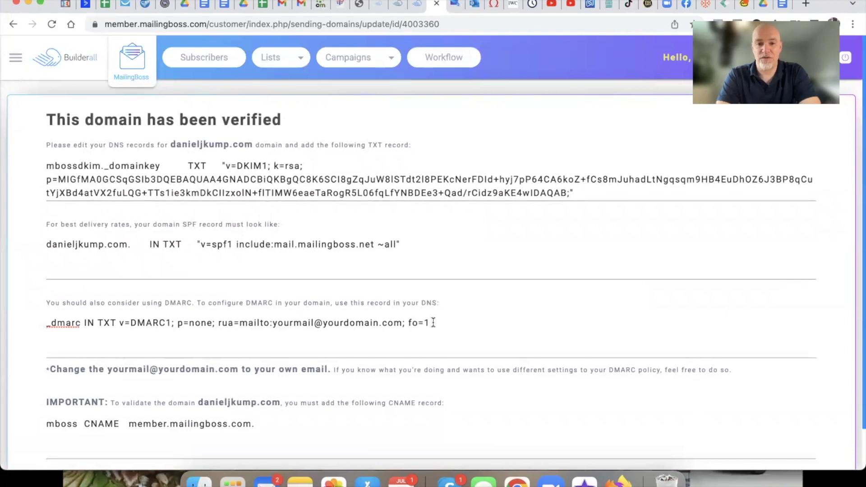
pyautogui.moveTo(428, 323); pyautogui.dragTo(48, 323)
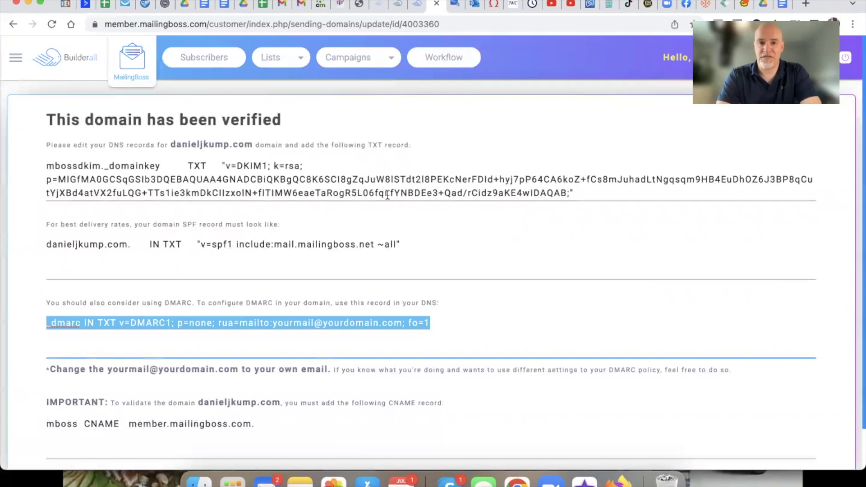
pyautogui.click(416, 6)
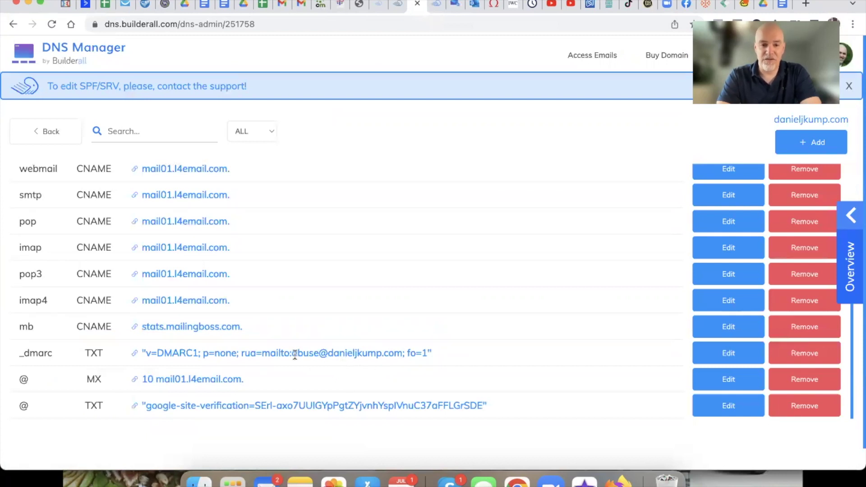
# Step: Highlight the saved record's reporting address, _dmarc host name and full DMARC value
pyautogui.moveTo(292, 354); pyautogui.dragTo(401, 359)
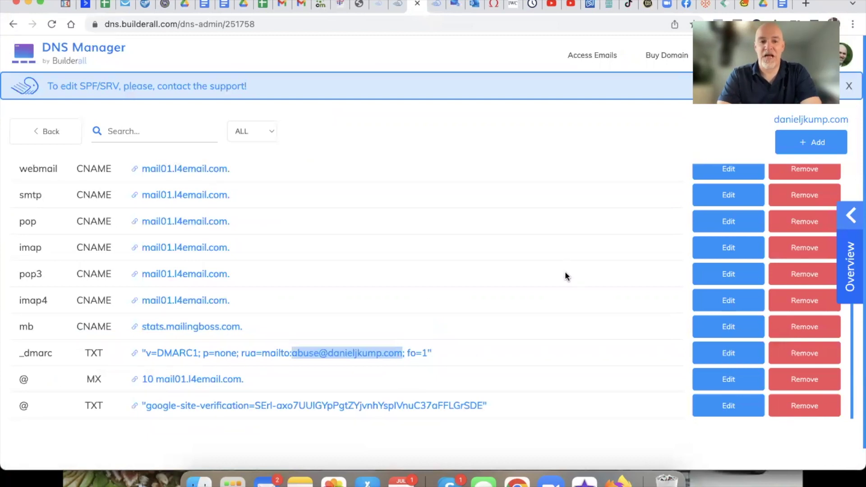
pyautogui.click(55, 356)
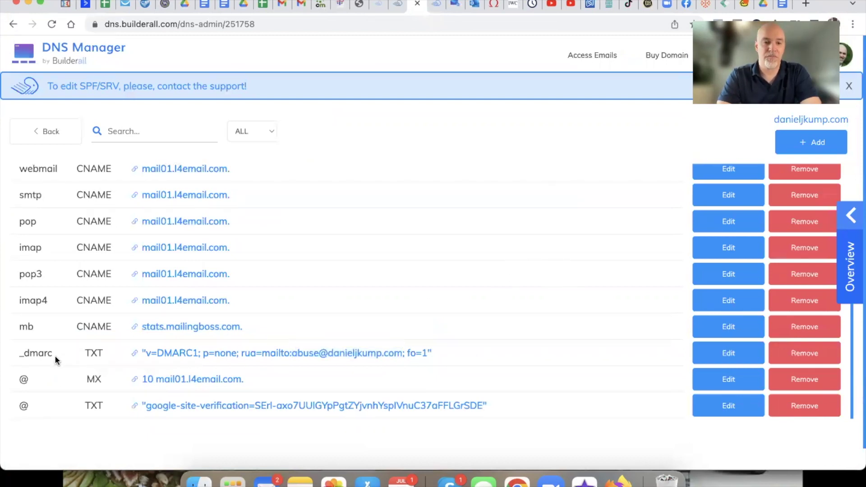
pyautogui.moveTo(20, 353); pyautogui.dragTo(55, 357)
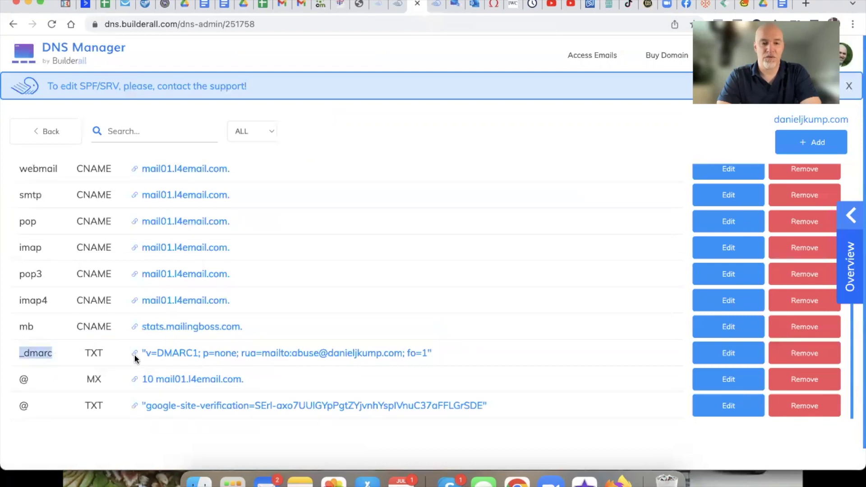
pyautogui.moveTo(145, 353); pyautogui.dragTo(426, 356)
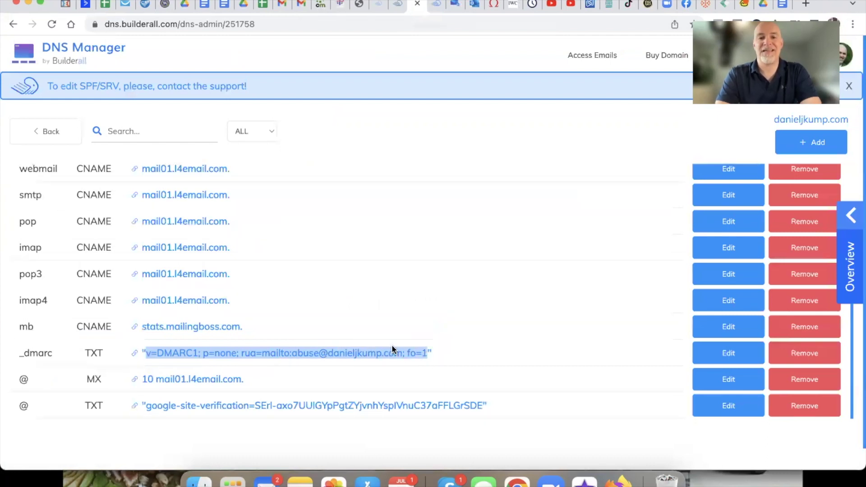
# Step: Return to MailingBoss's verified-domain page and highlight _dmarc in its suggested record
pyautogui.click(395, 10)
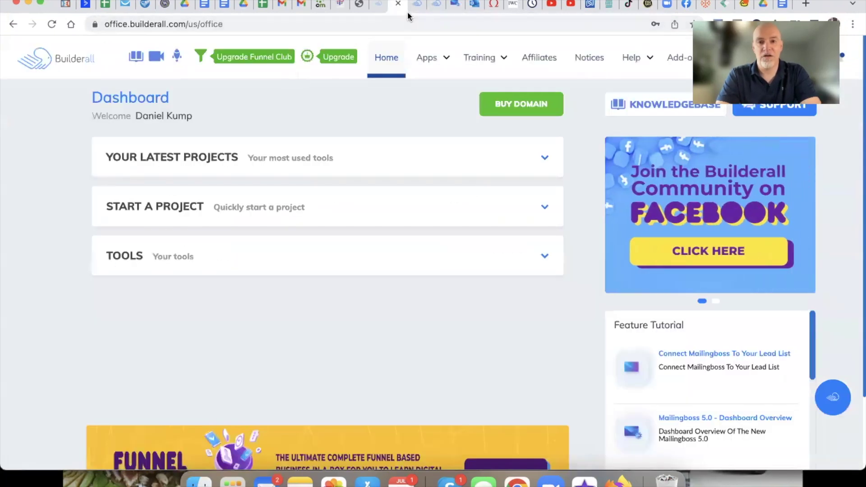
pyautogui.click(414, 7)
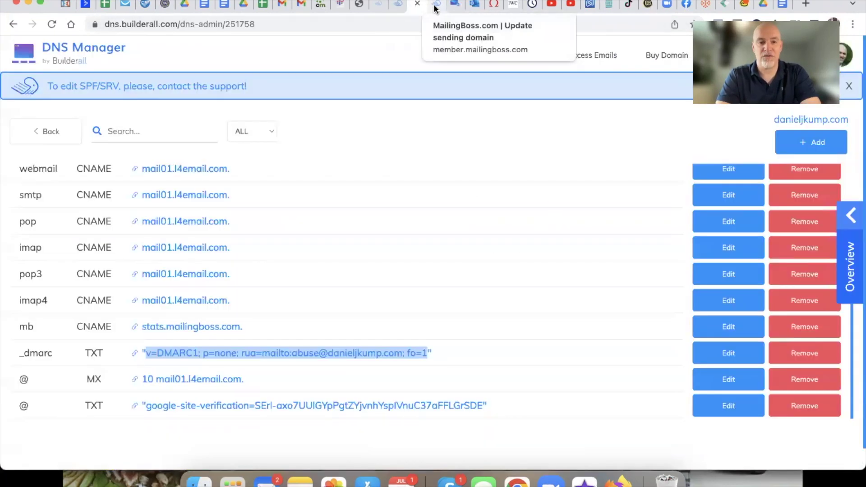
pyautogui.click(434, 8)
pyautogui.click(113, 327)
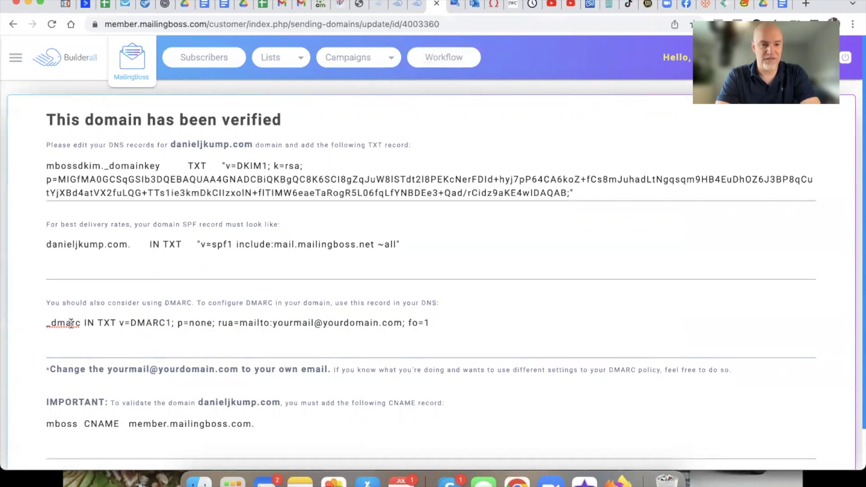
pyautogui.moveTo(78, 324); pyautogui.dragTo(45, 327)
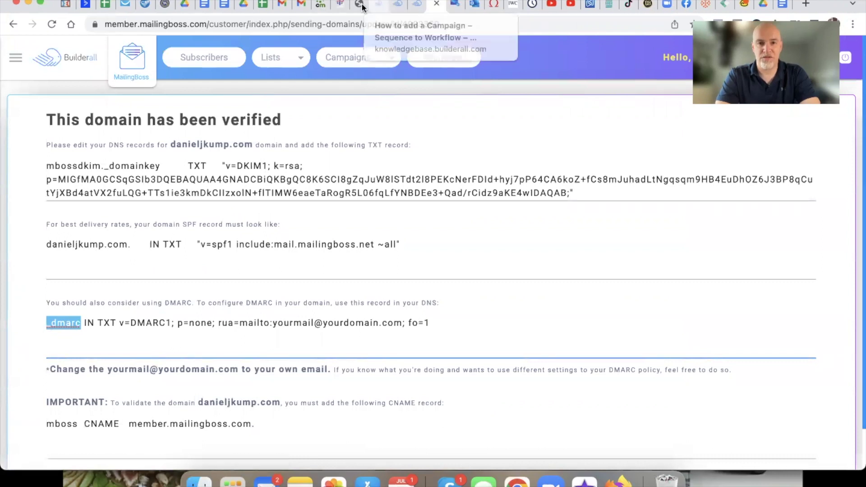
# Step: Add a 'DMARC TXT Code:' bullet under Domain Set Up with an indented sub-bullet
pyautogui.click(204, 5)
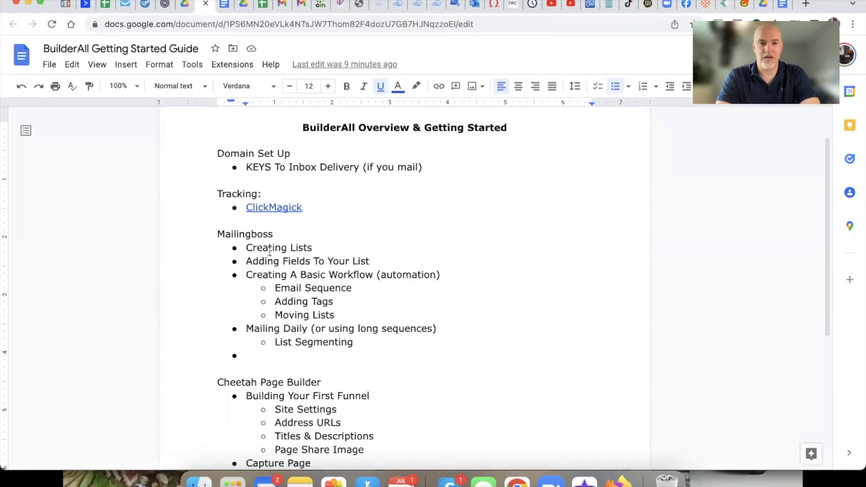
pyautogui.click(433, 167)
pyautogui.press('Return')
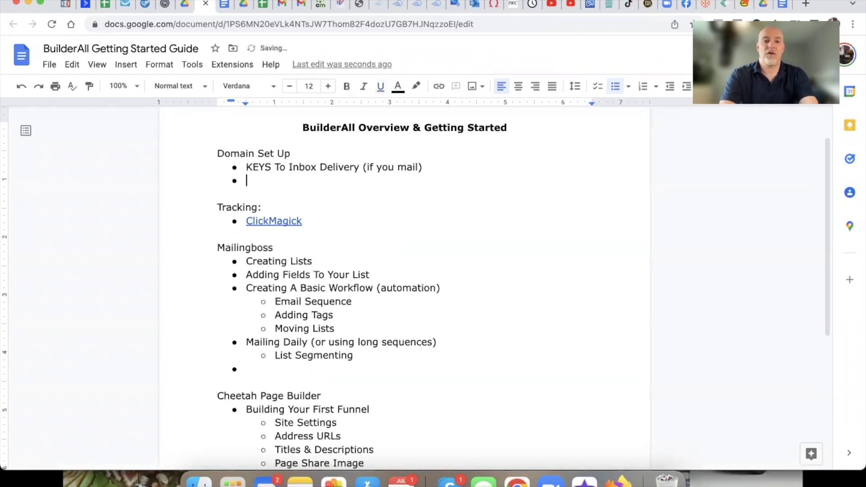
pyautogui.write('DMNARC')
pyautogui.press('BackSpace')
pyautogui.press('BackSpace')
pyautogui.press('BackSpace')
pyautogui.press('BackSpace')
pyautogui.write('ARC')
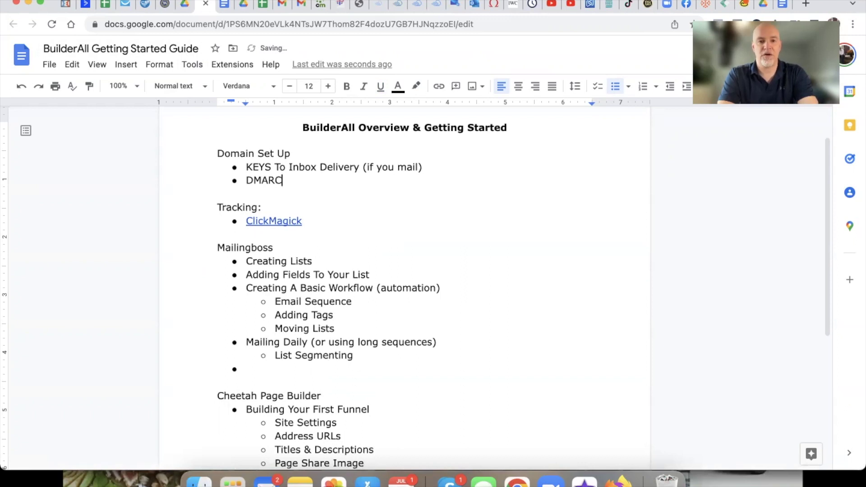
pyautogui.write(' TXT Code')
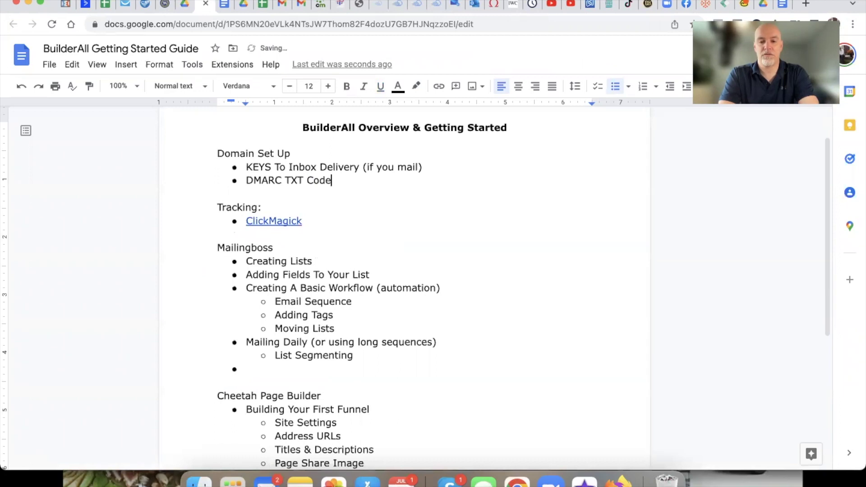
pyautogui.write(':')
pyautogui.press('Return')
pyautogui.press('Tab')
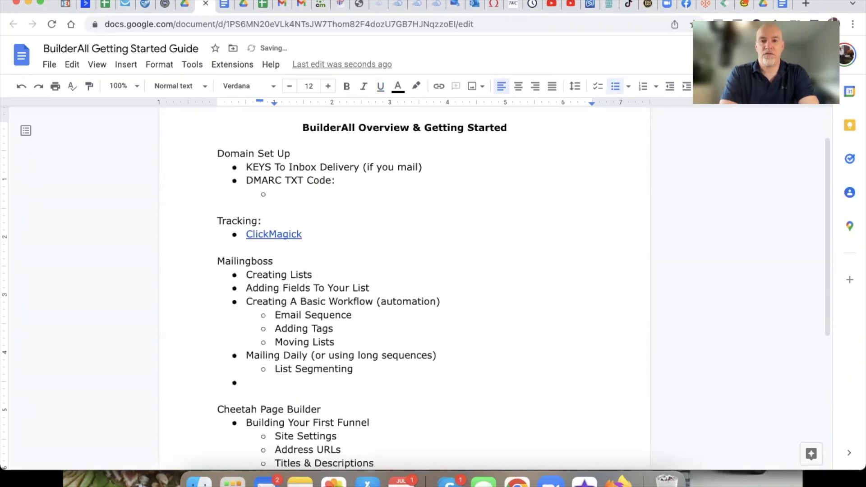
# Step: Check the DNS records, then write the sub-bullet 'HOST: _dmarc' in the guide
pyautogui.click(416, 7)
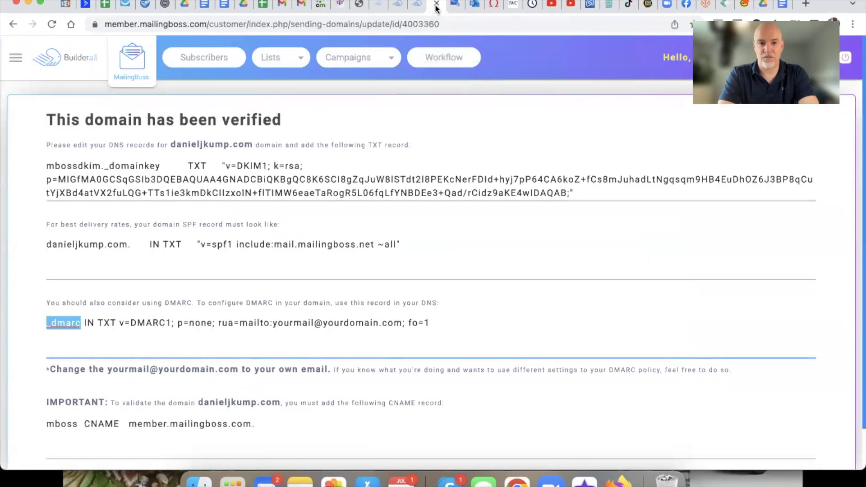
pyautogui.click(425, 7)
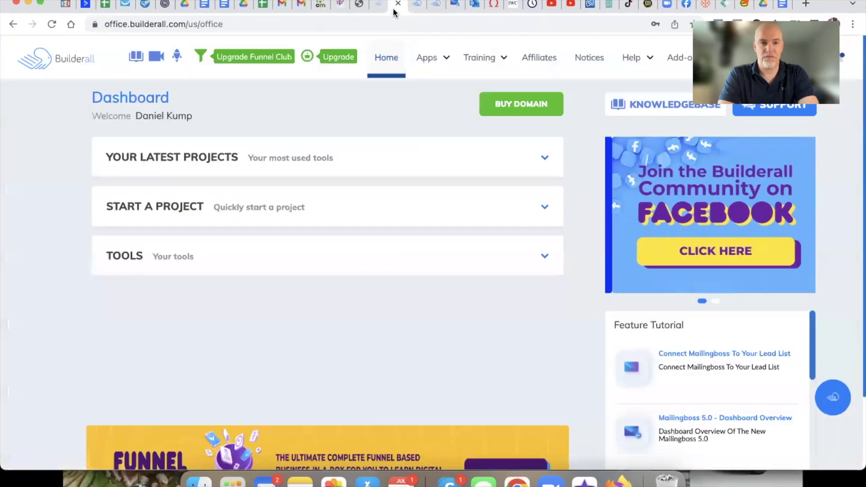
pyautogui.click(426, 7)
pyautogui.click(417, 8)
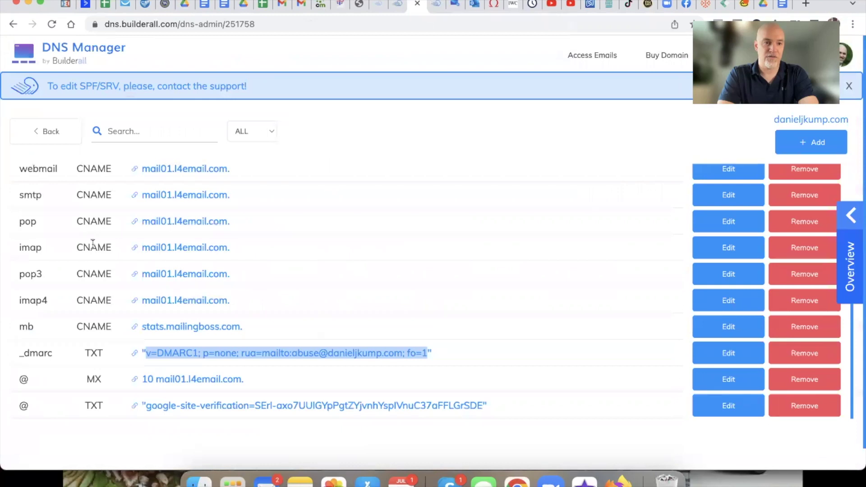
pyautogui.scroll(5, 94, 243)
pyautogui.scroll(-5, 96, 246)
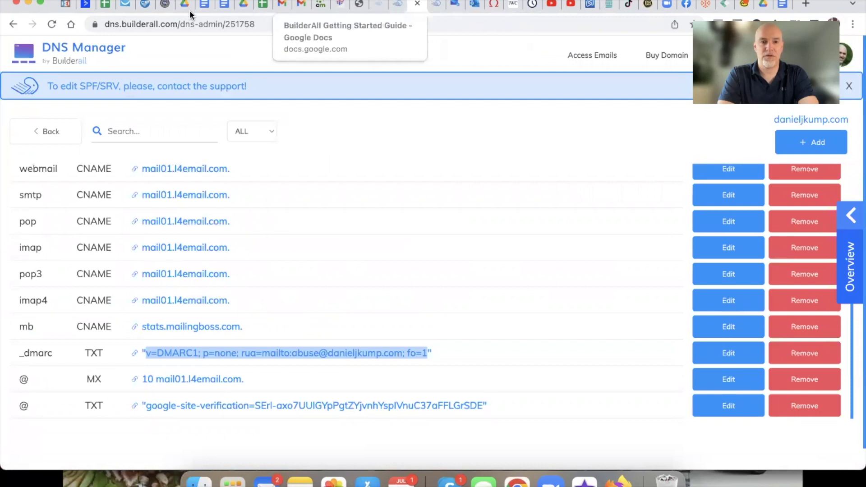
pyautogui.click(204, 4)
pyautogui.write('HOTS')
pyautogui.press('BackSpace')
pyautogui.press('BackSpace')
pyautogui.write('ST')
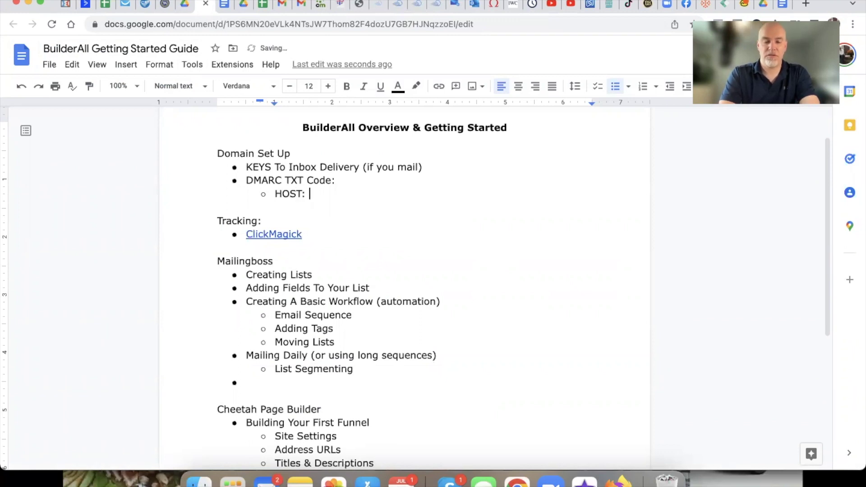
pyautogui.write(': _dmarc')
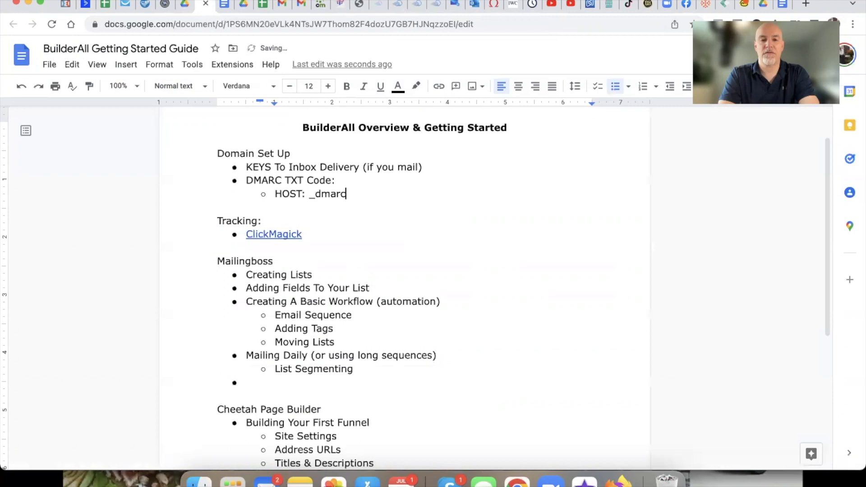
pyautogui.press('Return')
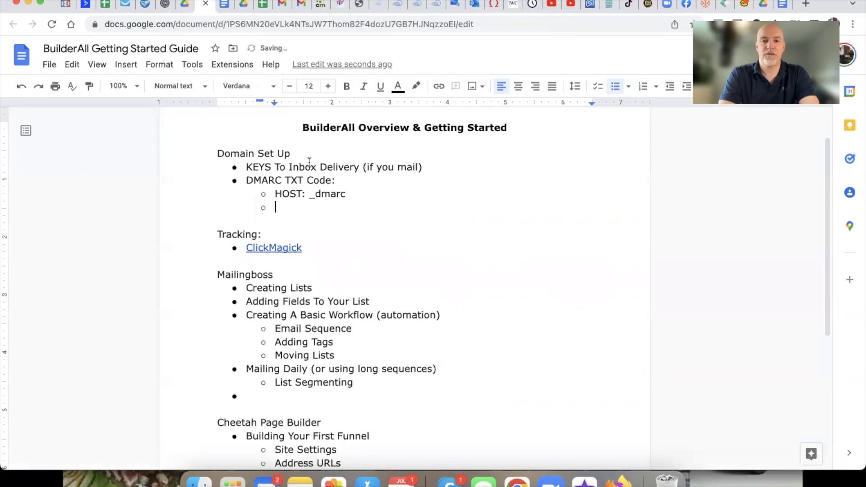
# Step: Add the next sub-bullet 'TYPE: TXT' below the HOST line
pyautogui.click(417, 6)
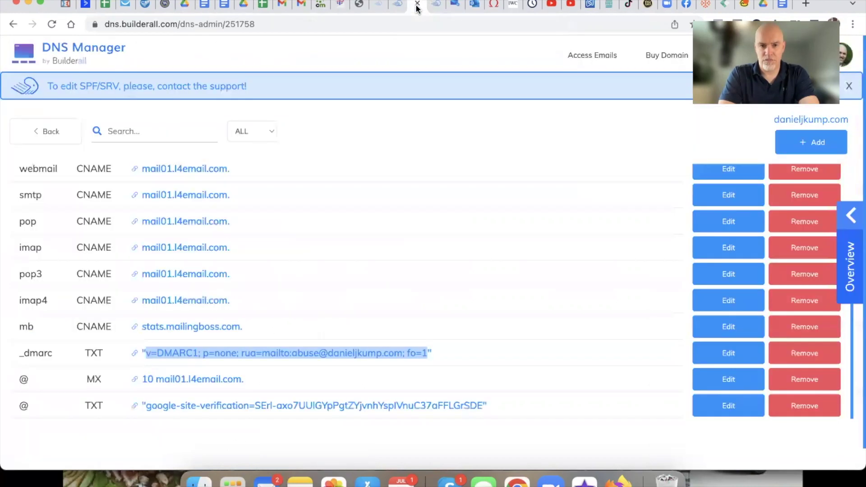
pyautogui.scroll(5, 205, 348)
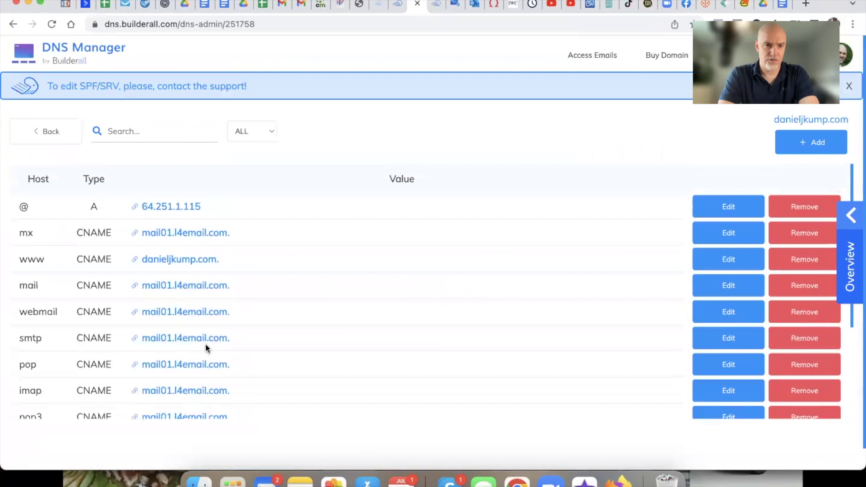
pyautogui.click(392, 9)
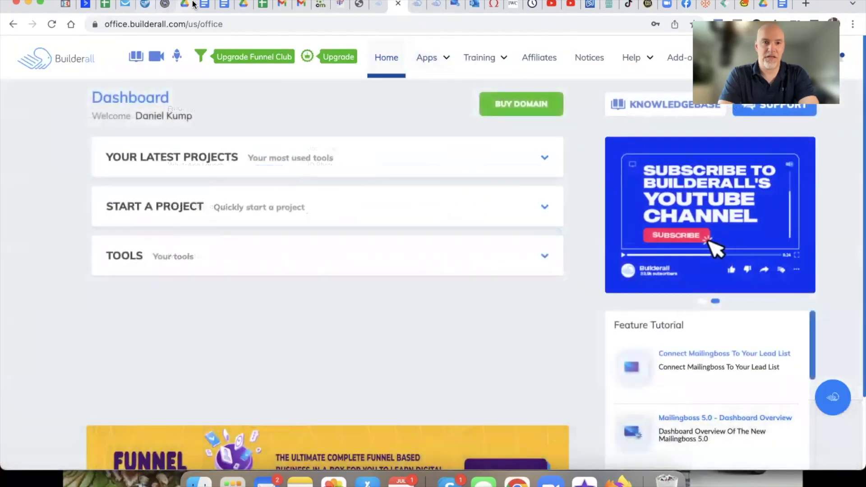
pyautogui.click(199, 8)
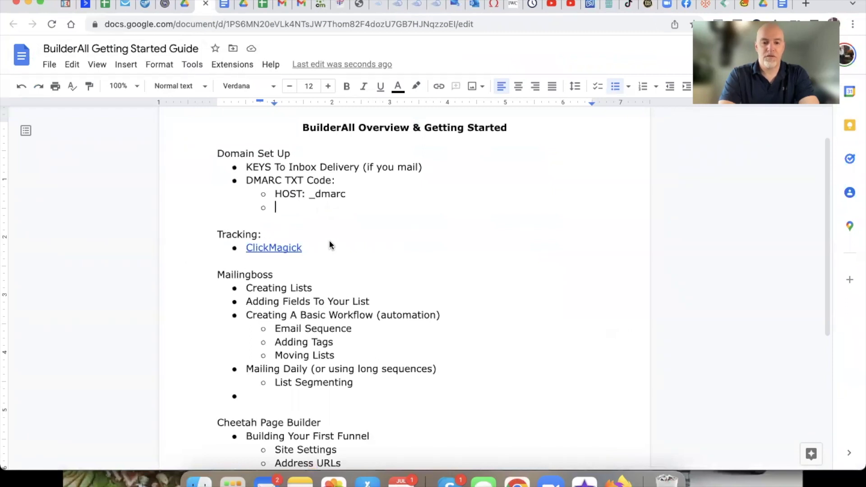
pyautogui.write('TYPE: TXT')
pyautogui.press('Return')
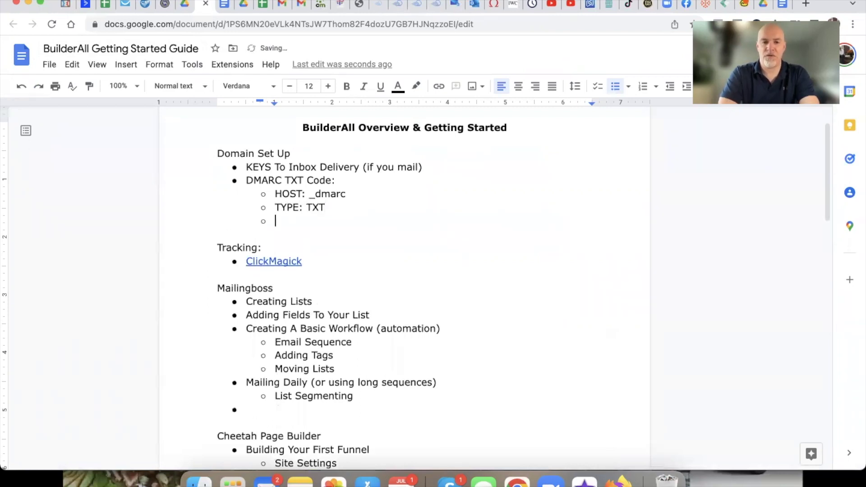
# Step: Copy the suggested DMARC record value from MailingBoss's instructions page
pyautogui.click(421, 6)
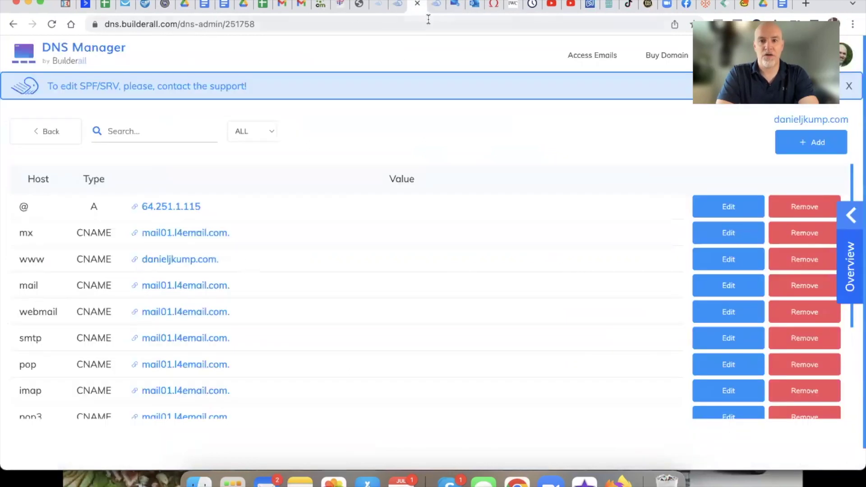
pyautogui.click(398, 7)
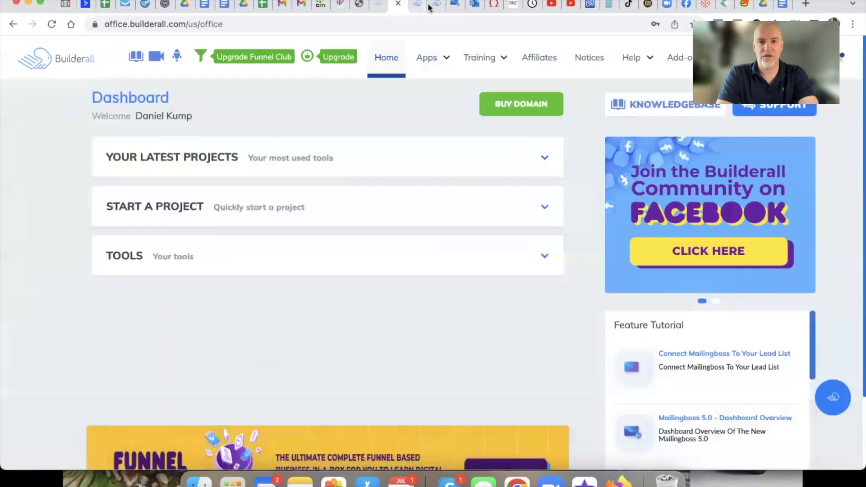
pyautogui.click(431, 6)
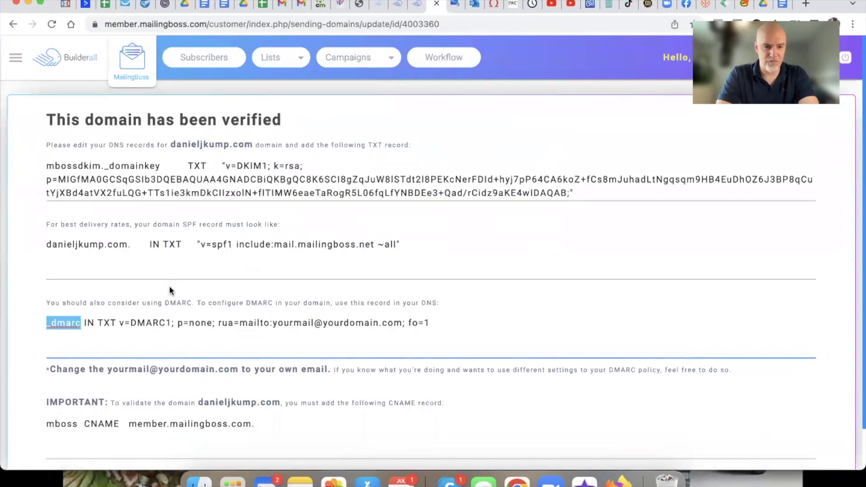
pyautogui.moveTo(429, 323); pyautogui.dragTo(120, 325)
pyautogui.press('super+c')
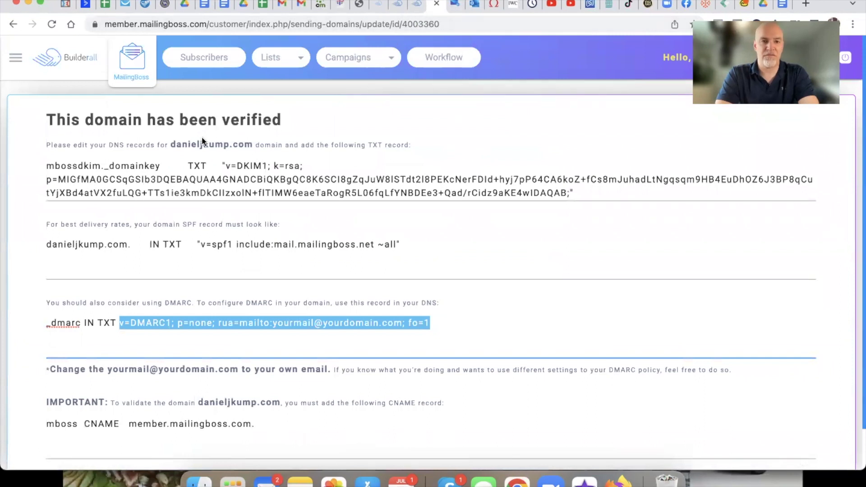
# Step: Add a VALUE sub-bullet with the pasted DMARC record value, noting its placeholder email
pyautogui.click(416, 8)
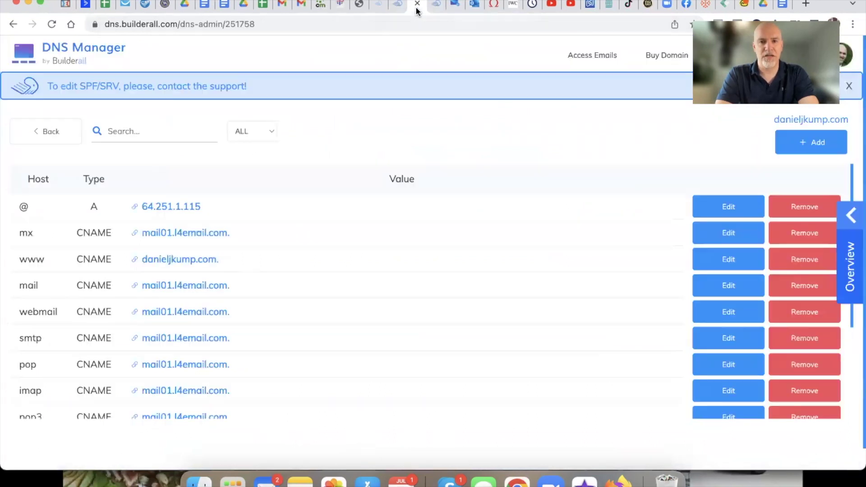
pyautogui.click(202, 9)
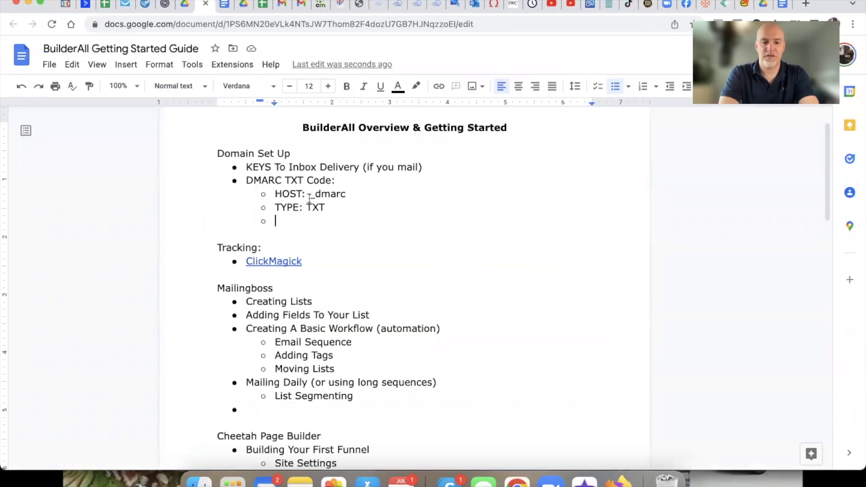
pyautogui.click(436, 6)
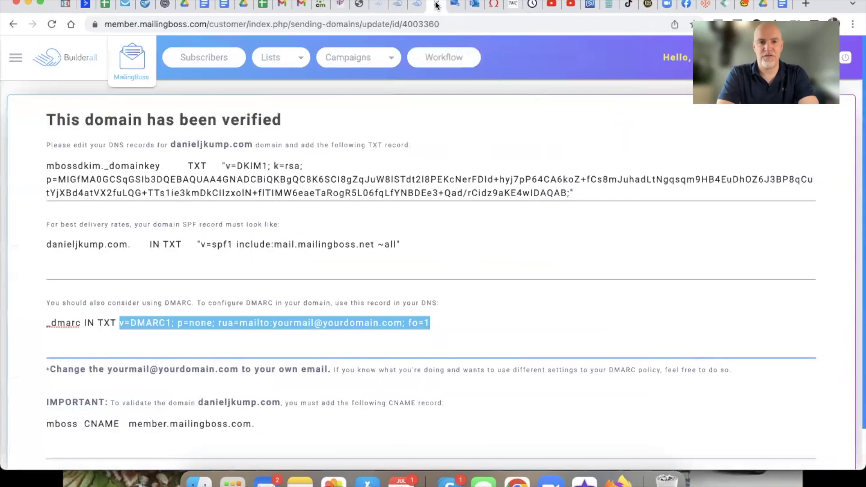
pyautogui.click(416, 5)
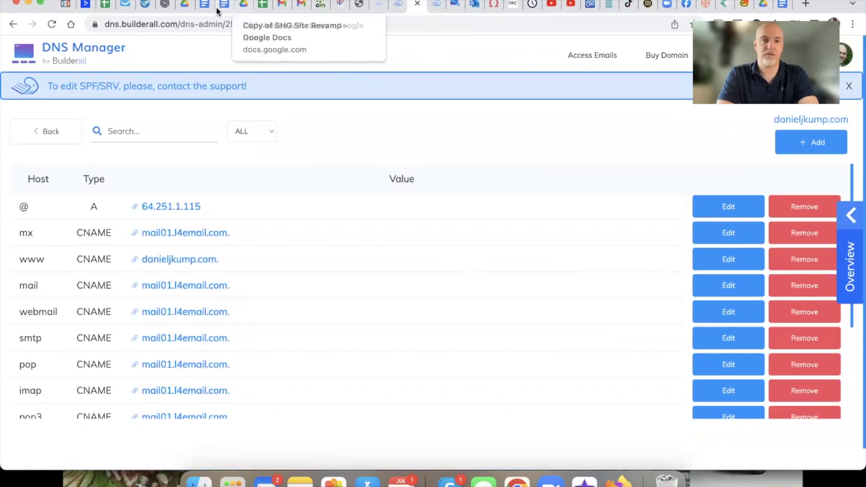
pyautogui.click(202, 6)
pyautogui.click(276, 222)
pyautogui.write('VALUE:')
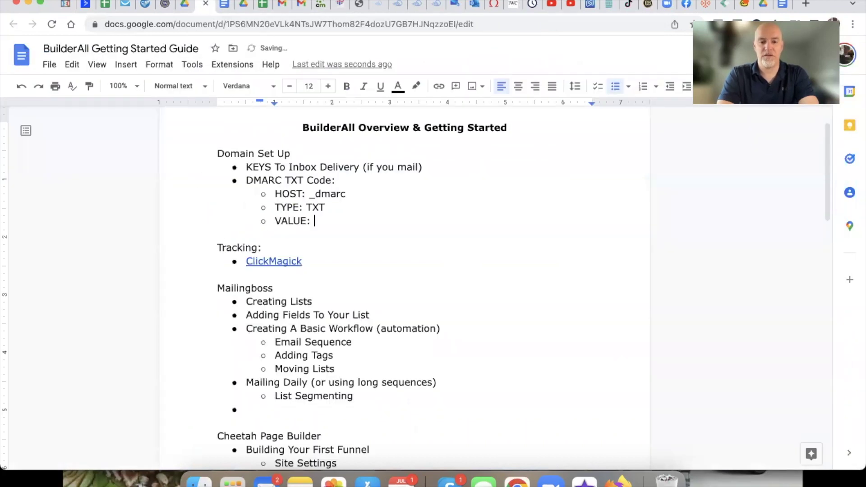
pyautogui.press('super+v')
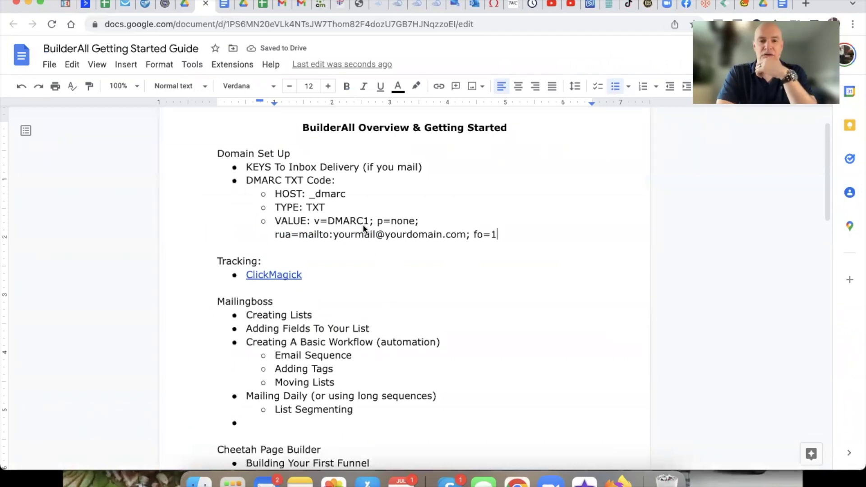
pyautogui.moveTo(333, 234); pyautogui.dragTo(462, 233)
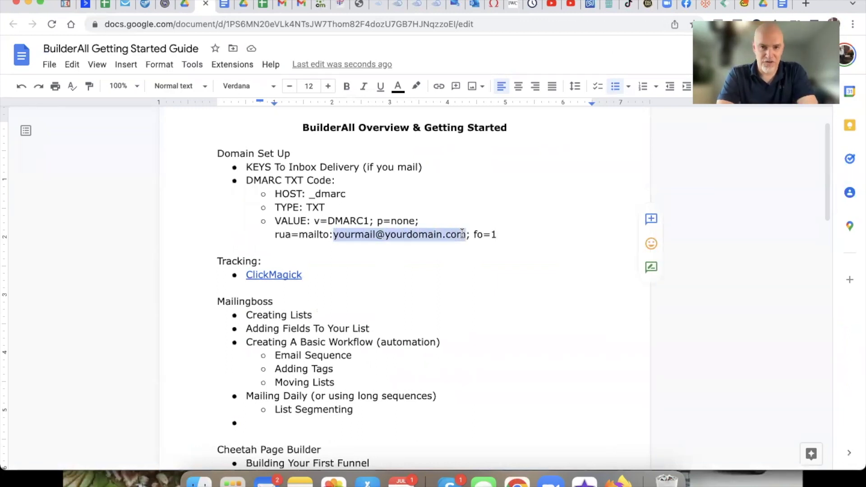
pyautogui.click(459, 210)
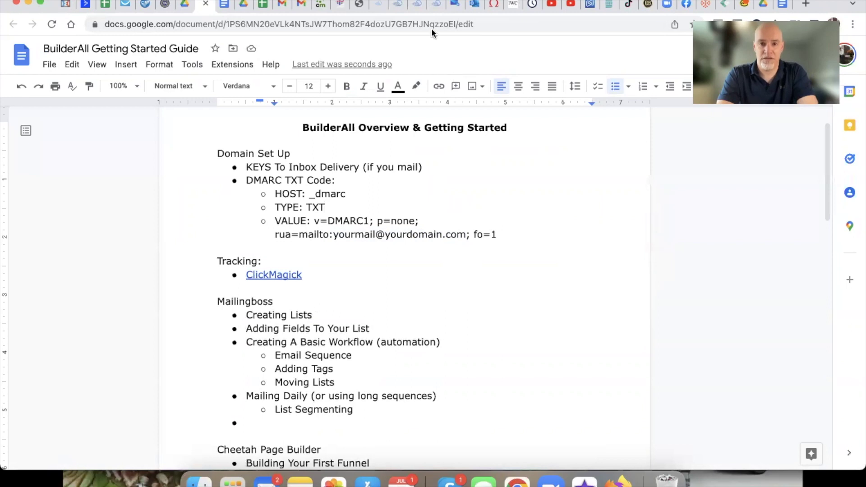
pyautogui.click(433, 8)
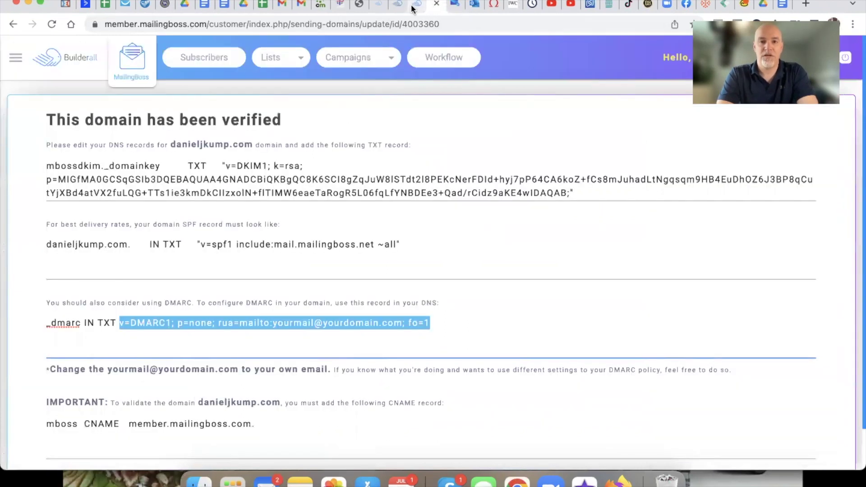
pyautogui.click(412, 9)
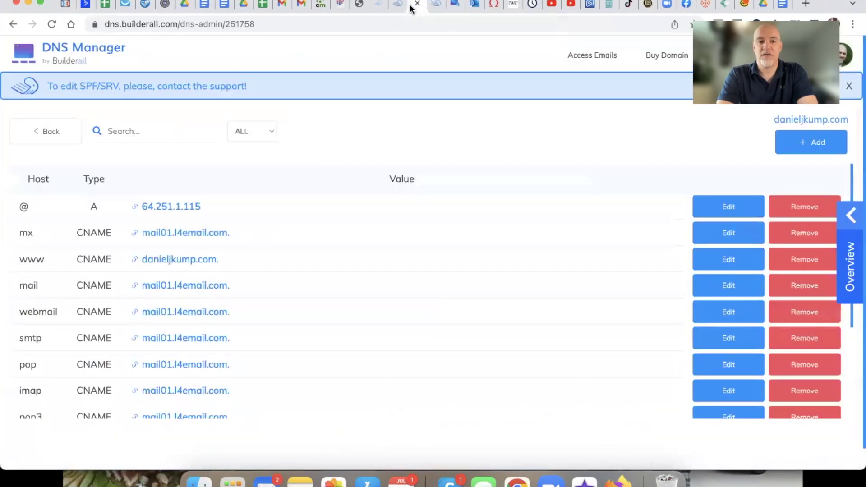
# Step: Start a new TXT DNS record with host _dmarc
pyautogui.click(807, 149)
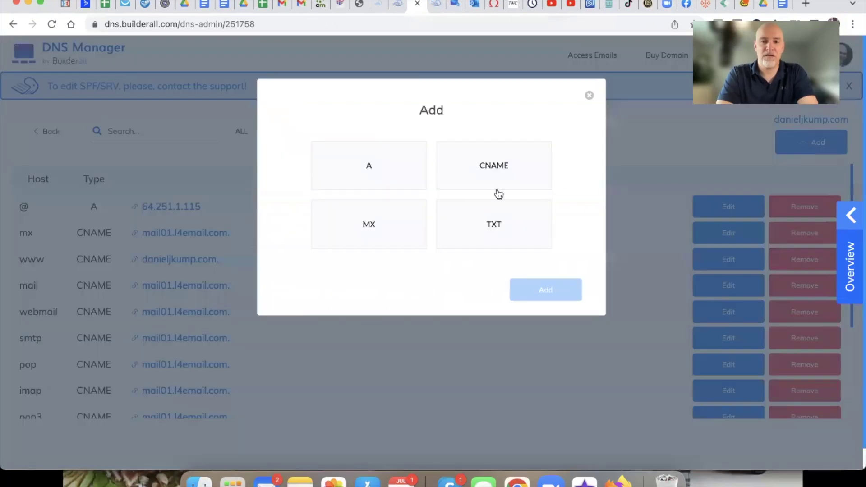
pyautogui.click(492, 228)
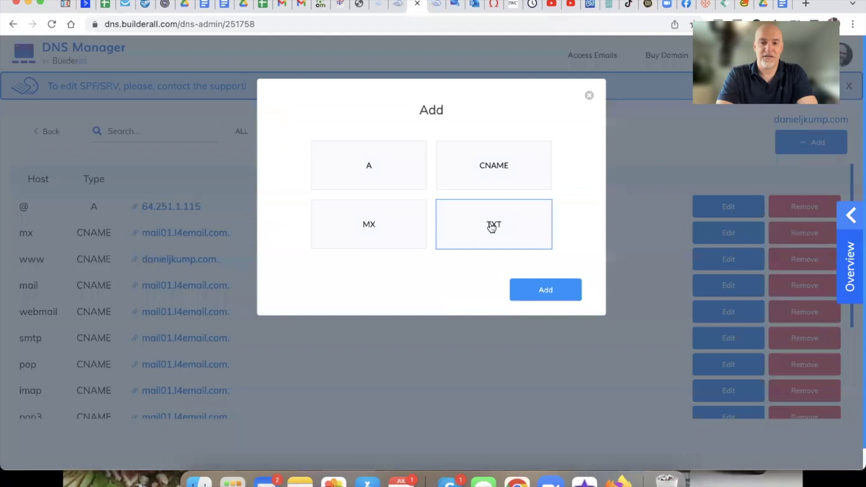
pyautogui.click(545, 294)
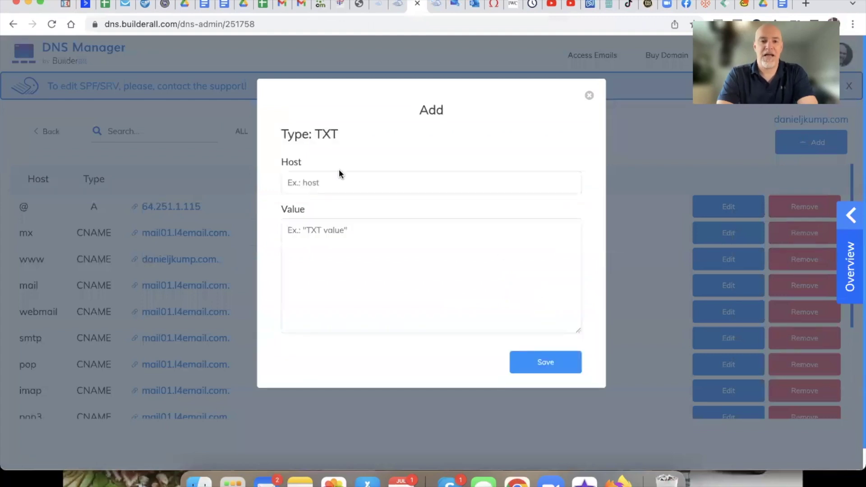
pyautogui.click(317, 183)
pyautogui.write('_')
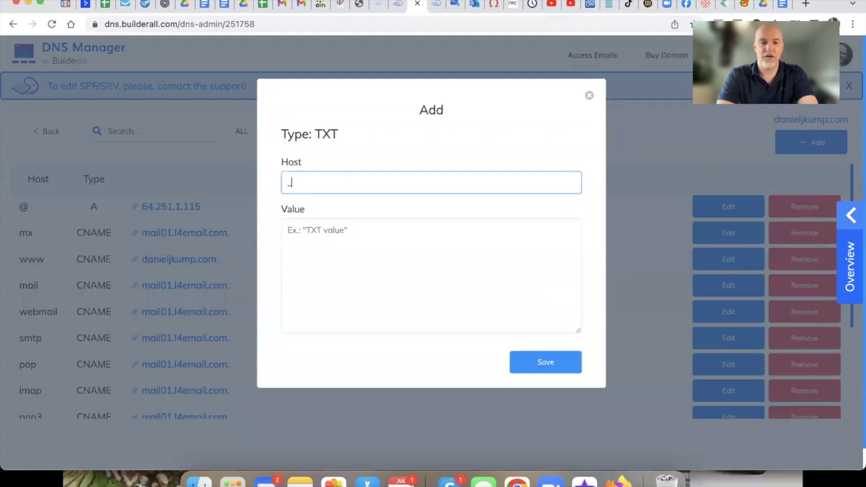
pyautogui.write('dmarc')
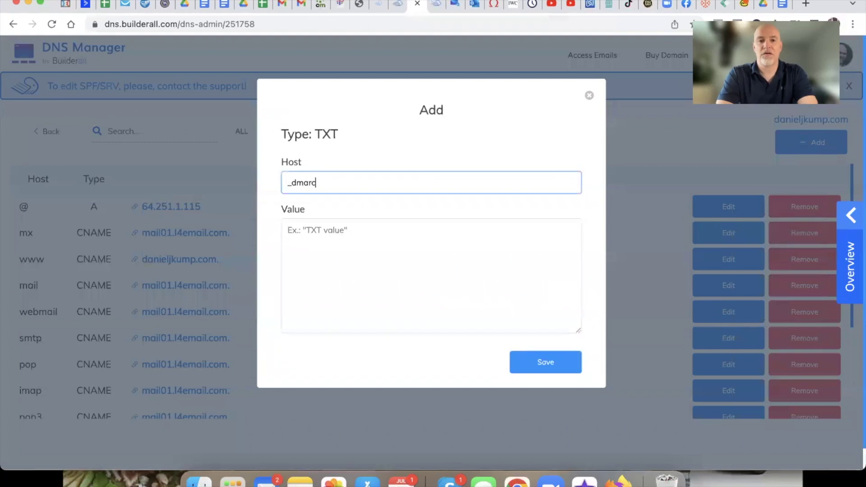
# Step: Paste the DMARC value, replacing yourmail with abuse and yourdomain with the site's domain
pyautogui.click(303, 232)
pyautogui.press('super+v')
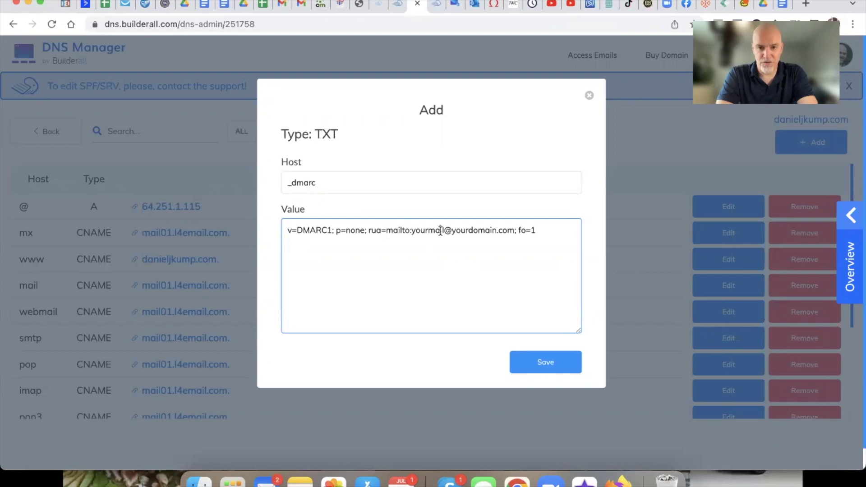
pyautogui.moveTo(445, 231); pyautogui.dragTo(412, 233)
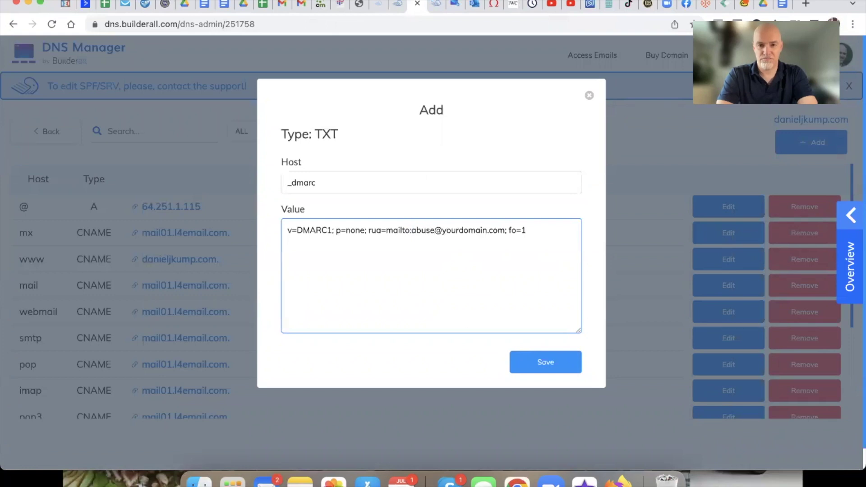
pyautogui.moveTo(442, 231); pyautogui.dragTo(488, 232)
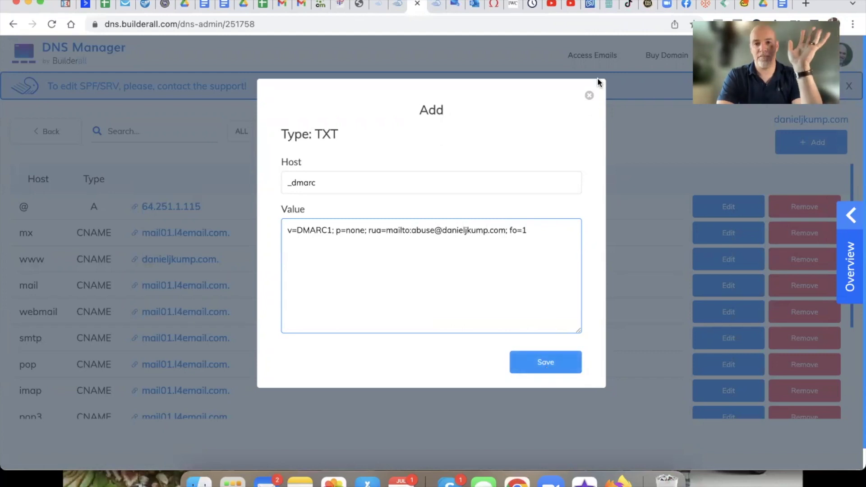
pyautogui.click(590, 96)
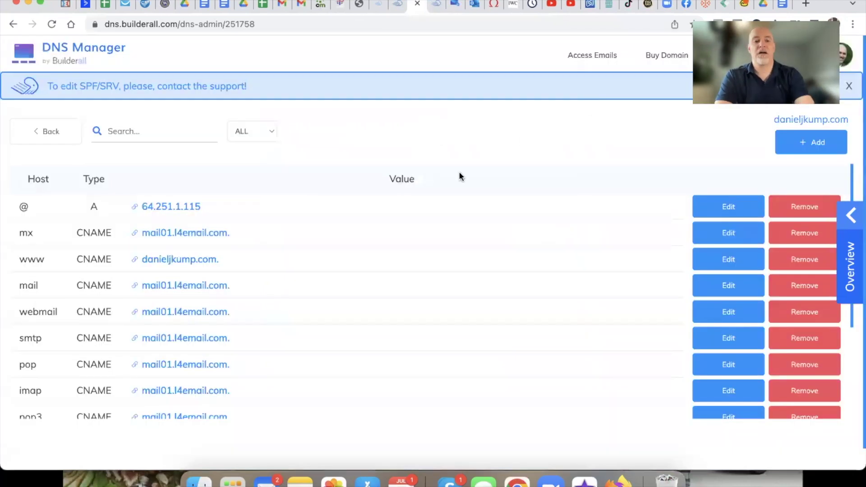
# Step: Find the new _dmarc TXT row and check its v=DMARC1; p=none; fo=1 value
pyautogui.scroll(-3, 326, 238)
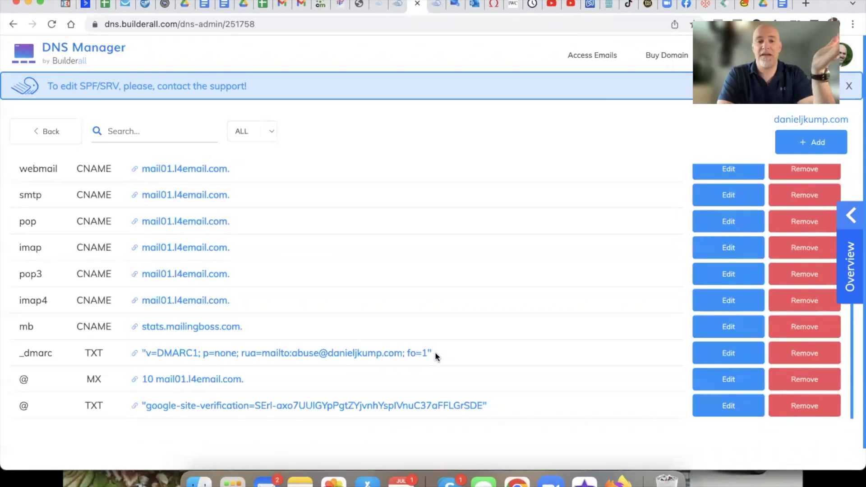
pyautogui.moveTo(435, 353); pyautogui.dragTo(143, 343)
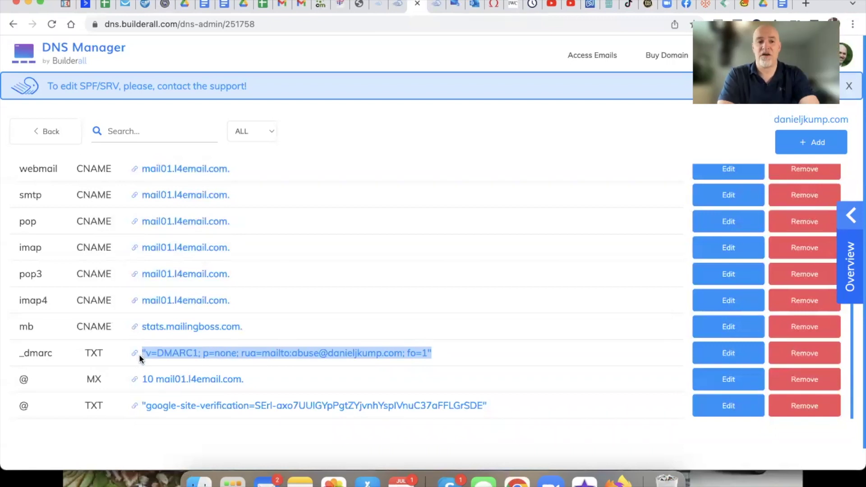
pyautogui.click(486, 349)
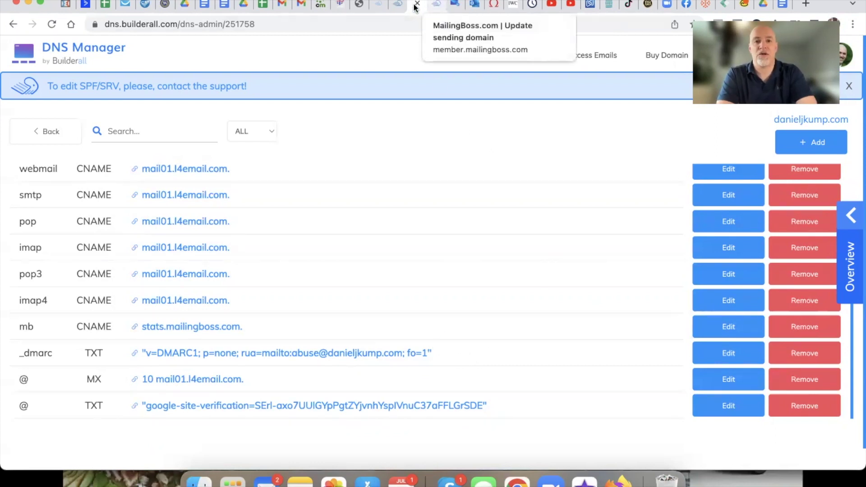
# Step: Go back to MailingBoss's sending-domains list and open the unverified domain
pyautogui.click(436, 8)
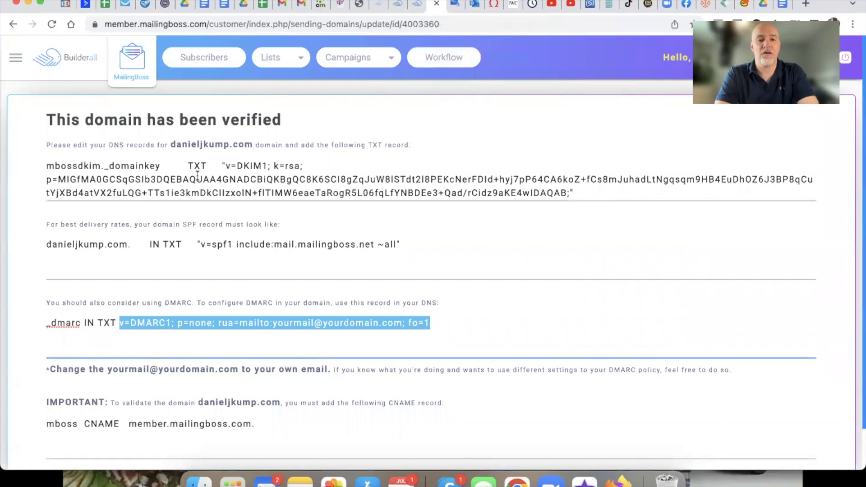
pyautogui.scroll(-2, 198, 176)
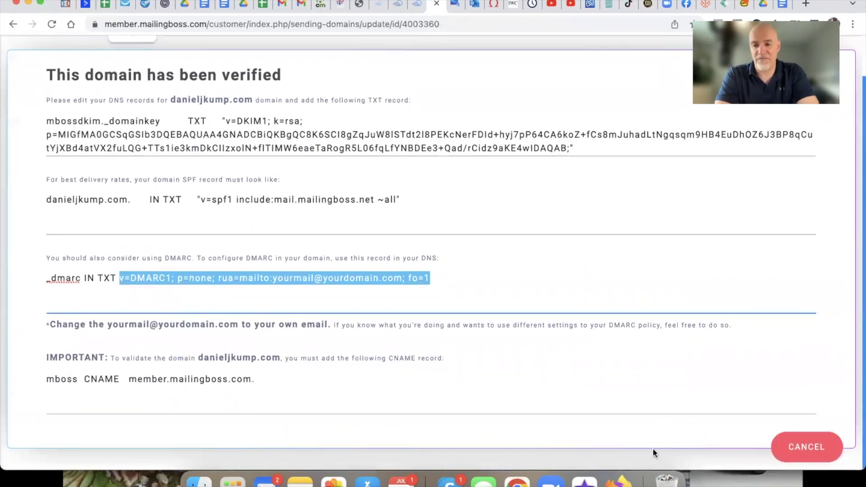
pyautogui.click(13, 24)
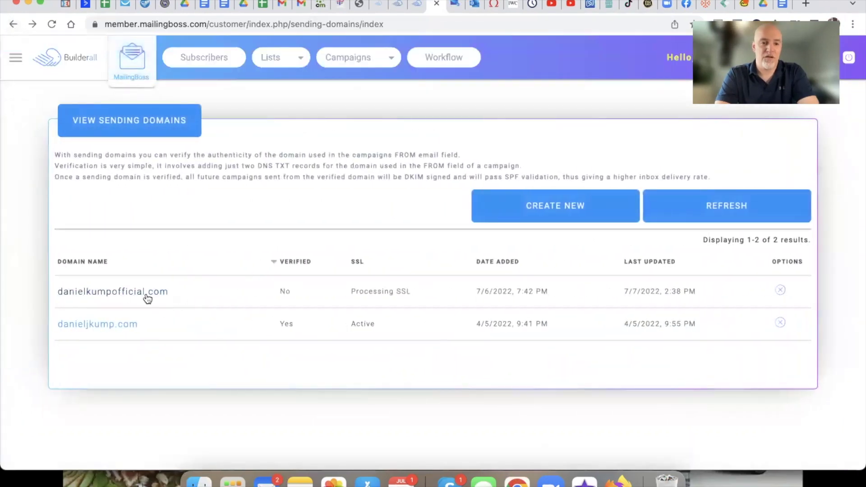
pyautogui.click(119, 293)
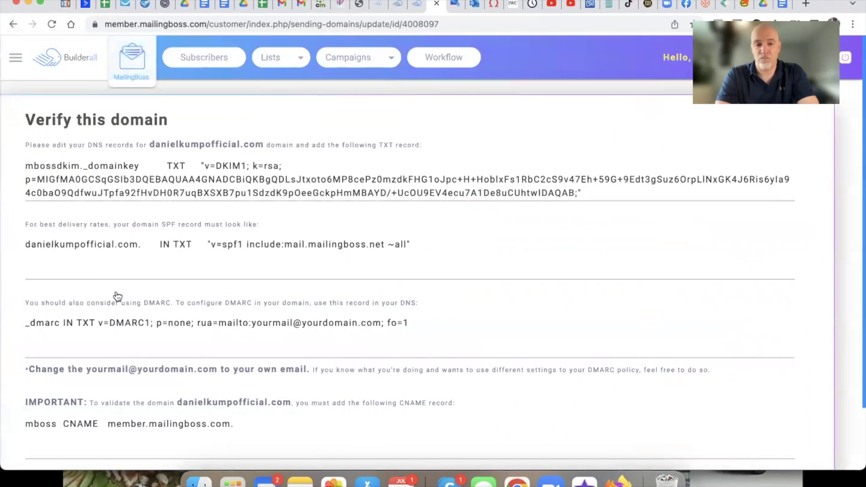
# Step: Run Verify DNS Records, then return to the list showing SSL still processing
pyautogui.moveTo(192, 126); pyautogui.dragTo(45, 116)
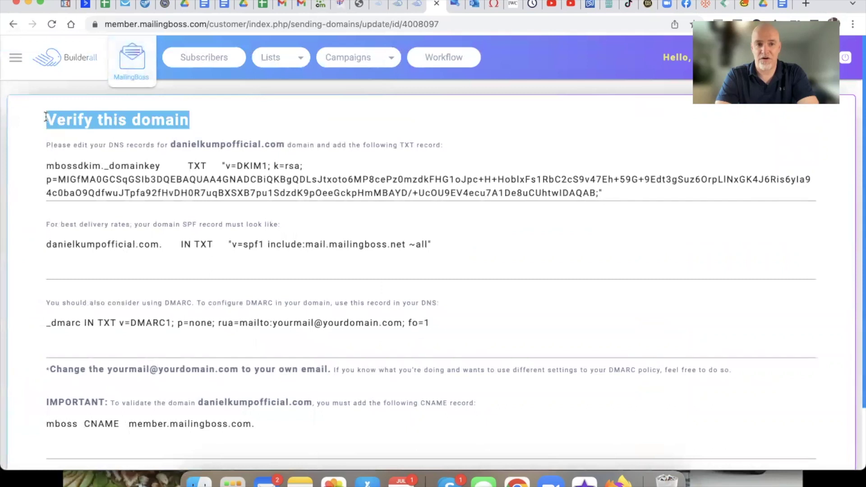
pyautogui.scroll(-3, 282, 274)
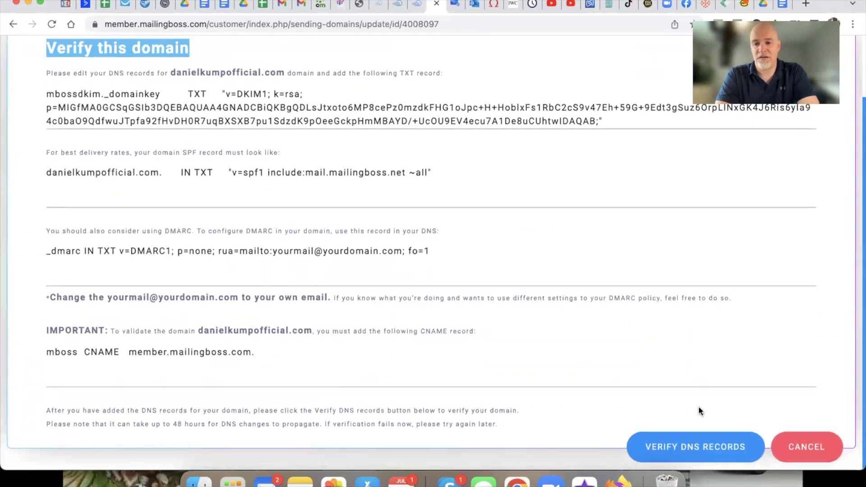
pyautogui.click(695, 448)
pyautogui.scroll(-1, 472, 389)
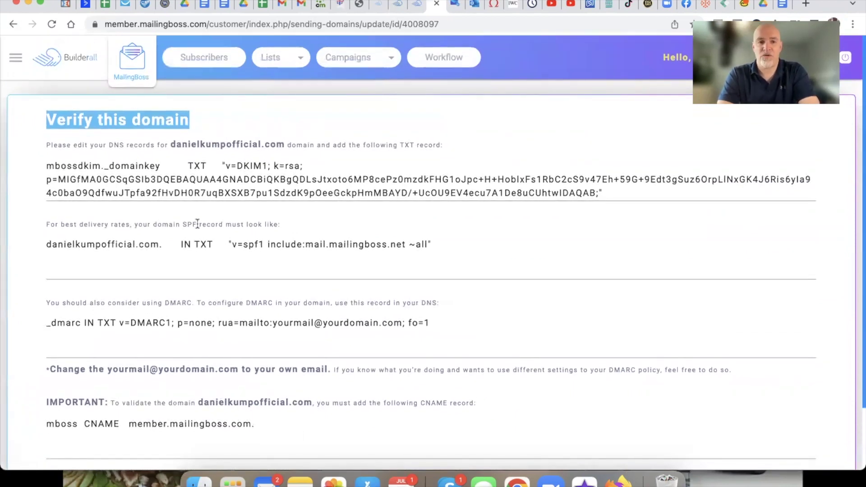
pyautogui.click(13, 24)
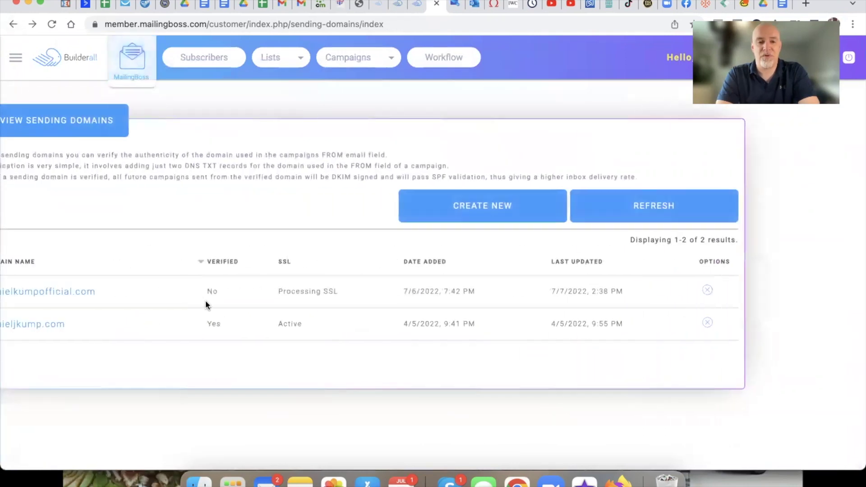
pyautogui.moveTo(421, 291); pyautogui.dragTo(338, 294)
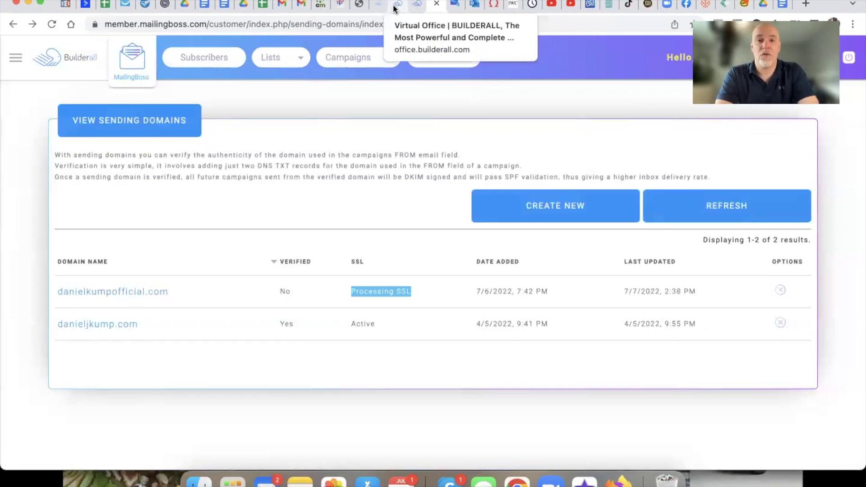
# Step: View the Builderall Virtual Office dashboard, then return to the Getting Started Guide
pyautogui.click(395, 7)
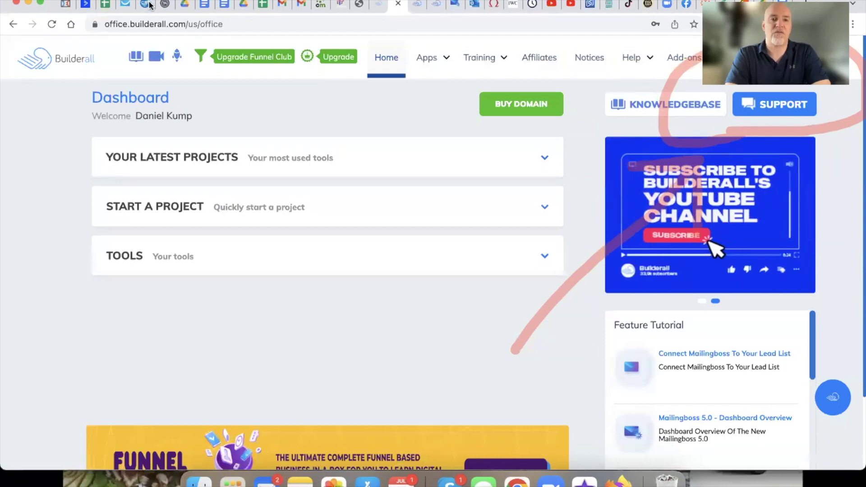
pyautogui.click(201, 7)
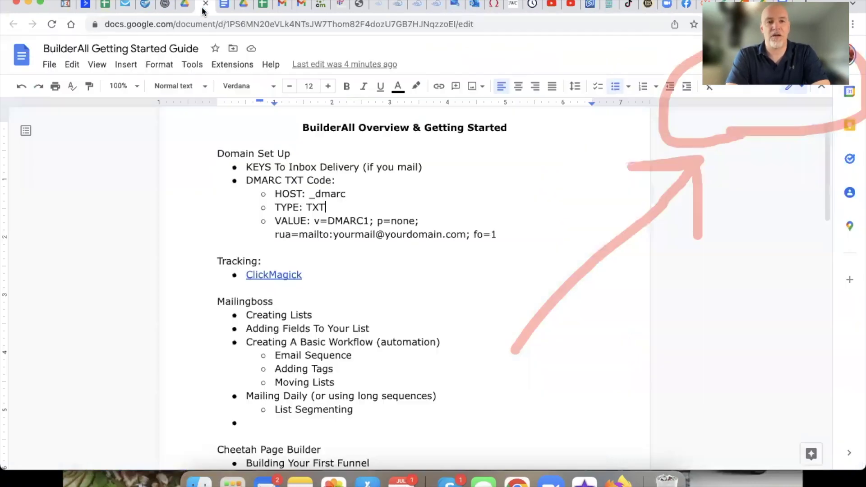
pyautogui.scroll(1, 304, 191)
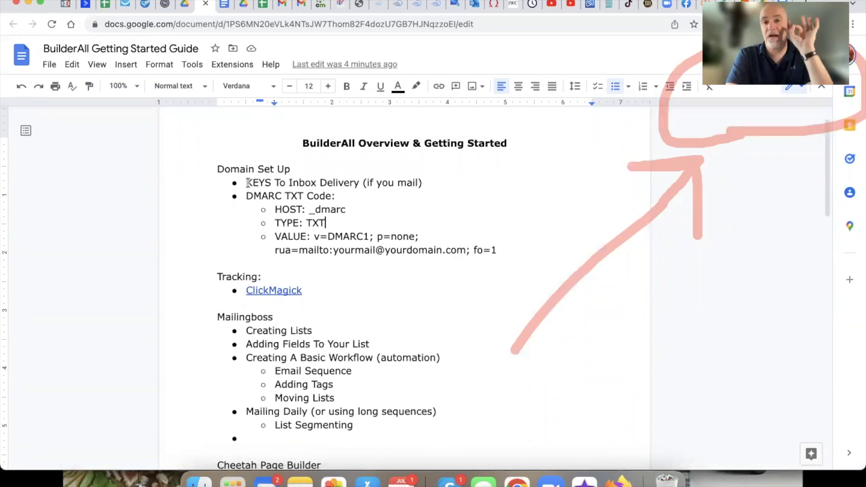
pyautogui.moveTo(246, 196); pyautogui.dragTo(385, 255)
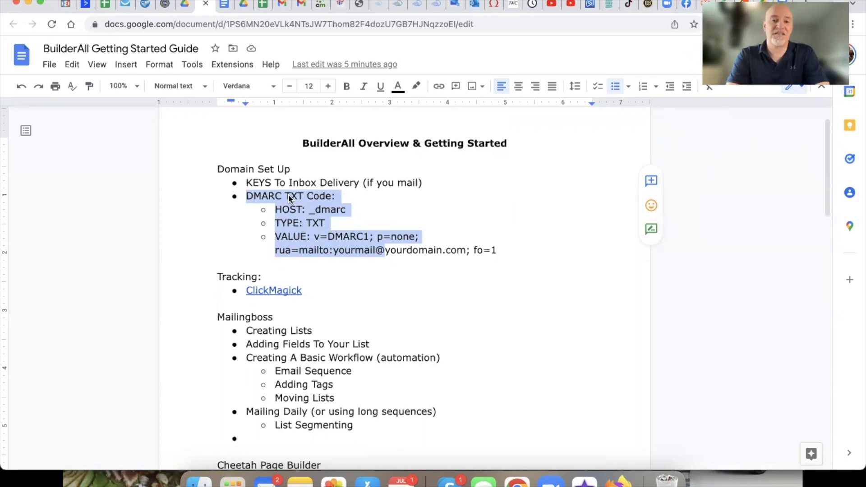
pyautogui.click(290, 195)
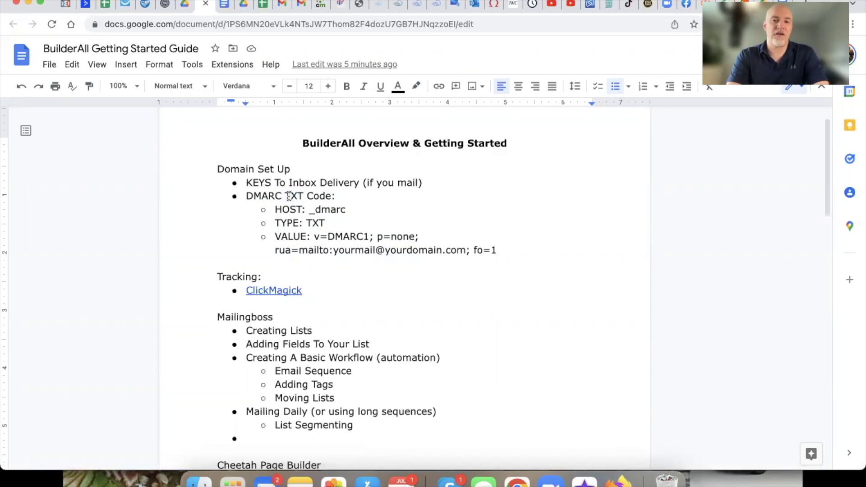
pyautogui.moveTo(217, 276); pyautogui.dragTo(317, 290)
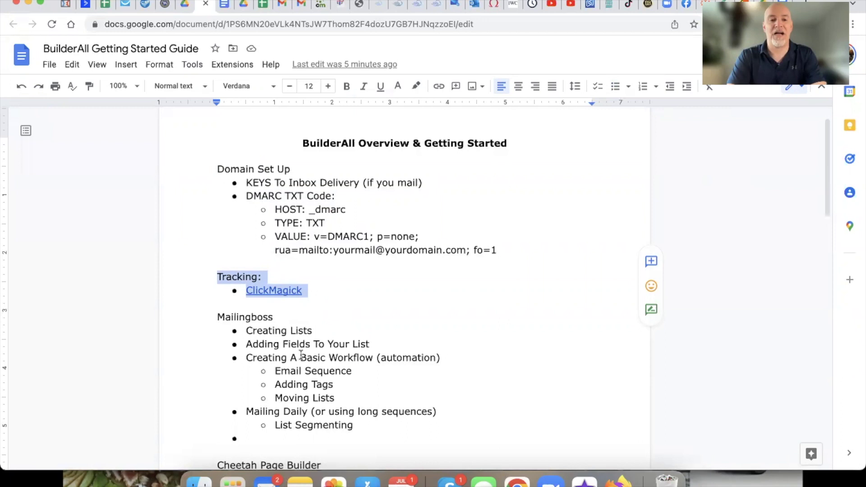
pyautogui.scroll(-2, 300, 355)
pyautogui.click(276, 316)
pyautogui.moveTo(217, 278); pyautogui.dragTo(273, 278)
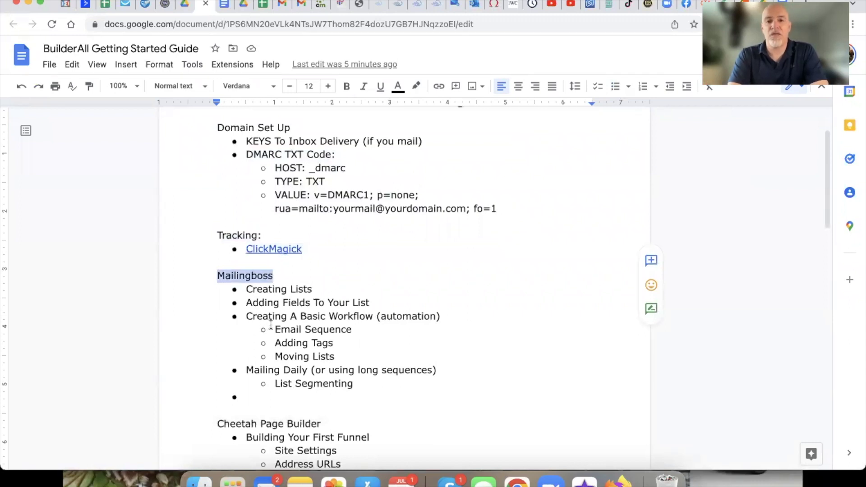
pyautogui.click(310, 249)
pyautogui.moveTo(309, 249); pyautogui.dragTo(246, 235)
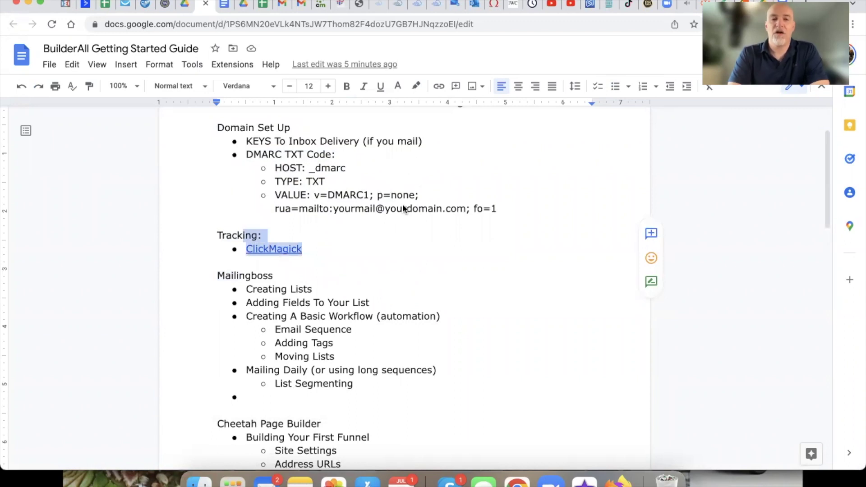
pyautogui.click(327, 269)
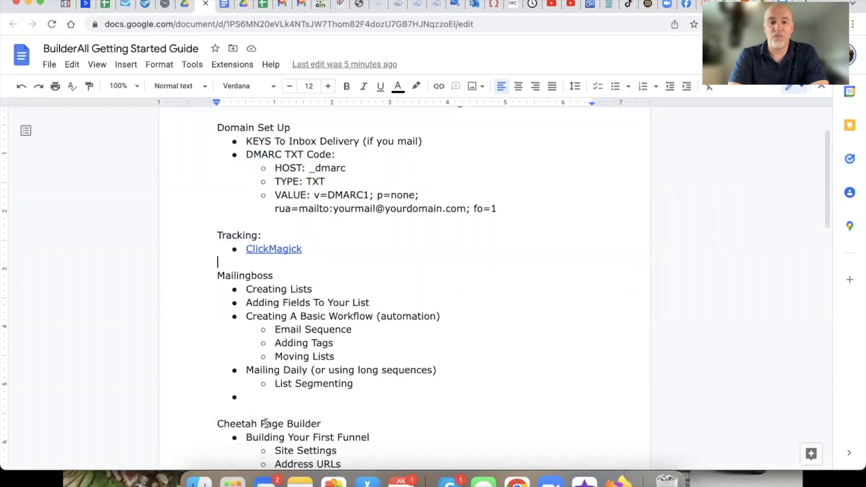
pyautogui.scroll(-3, 218, 259)
pyautogui.moveTo(217, 287); pyautogui.dragTo(322, 289)
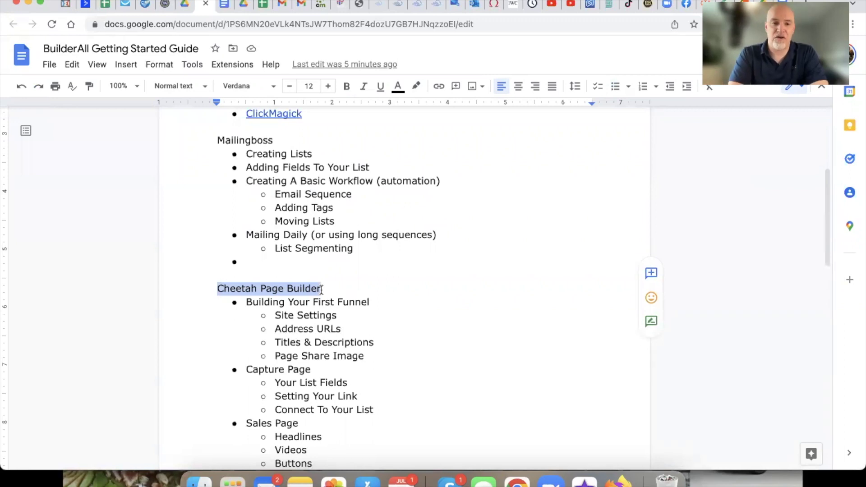
pyautogui.scroll(-5, 321, 289)
pyautogui.moveTo(301, 437); pyautogui.dragTo(206, 433)
pyautogui.scroll(6, 261, 348)
pyautogui.scroll(3, 262, 348)
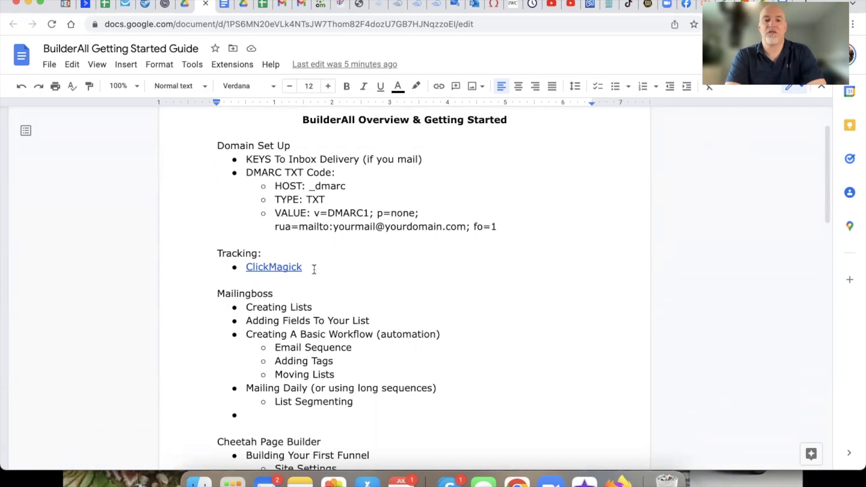
# Step: Follow the guide's ClickMagick link to its homepage, then switch to Cheetah's page list
pyautogui.click(284, 269)
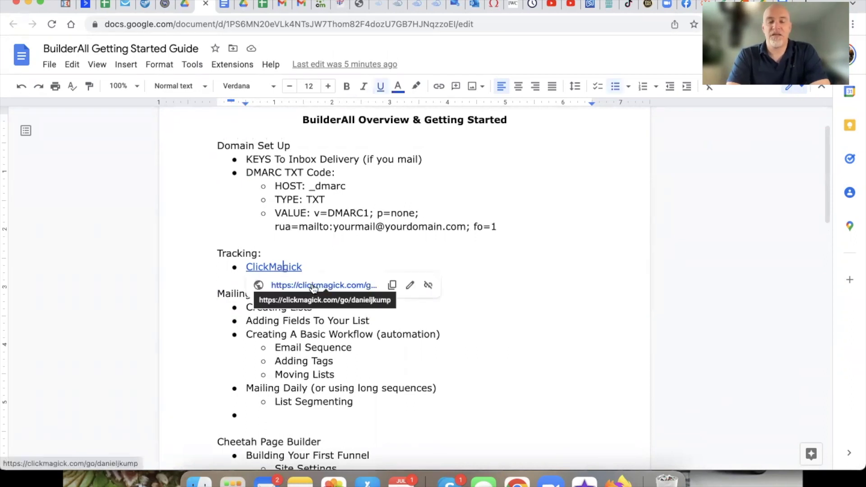
pyautogui.click(314, 287)
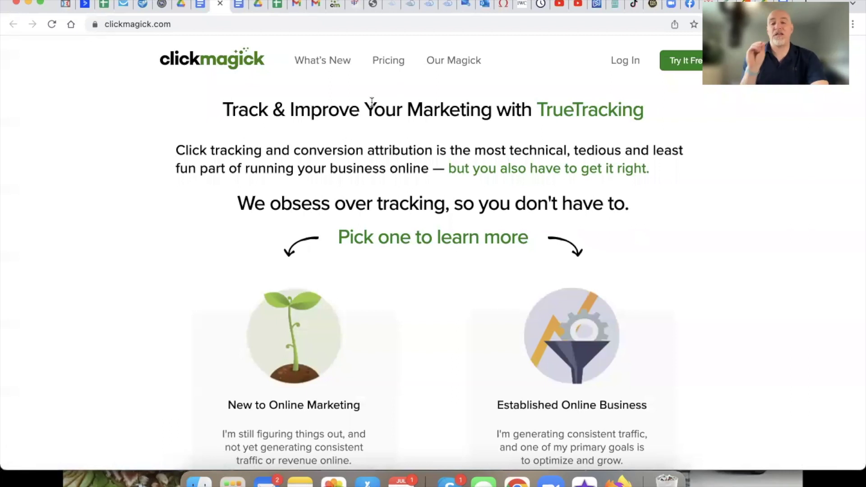
pyautogui.click(368, 5)
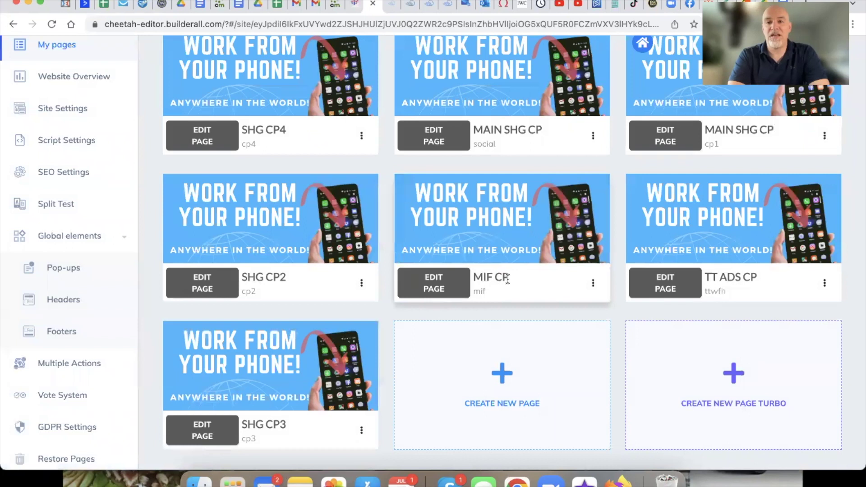
# Step: Edit the MAIN SHG CP page and select its MailingBoss email form
pyautogui.scroll(3, 499, 276)
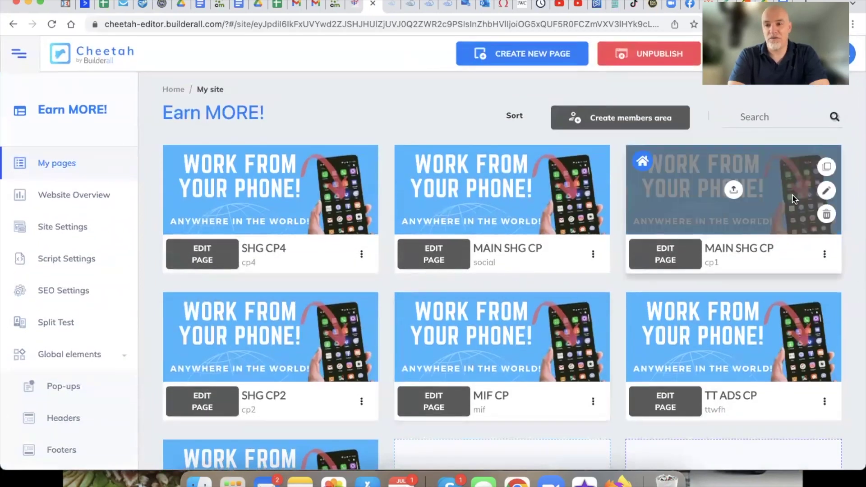
pyautogui.click(827, 188)
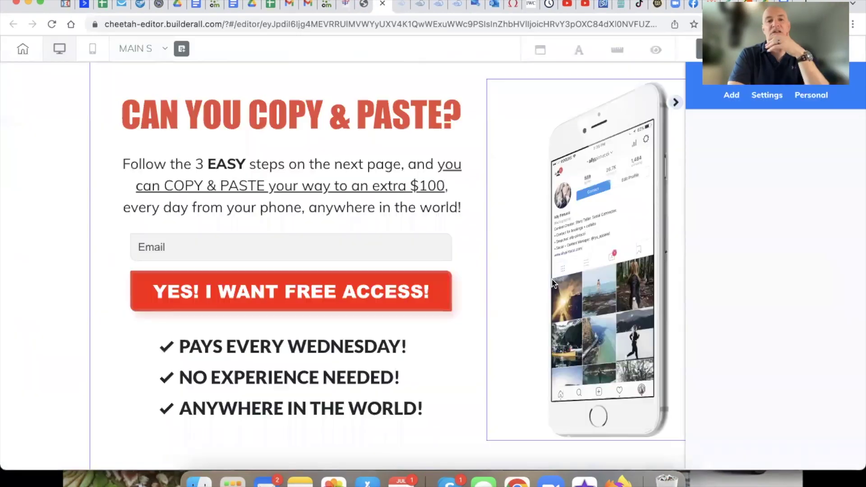
pyautogui.click(288, 269)
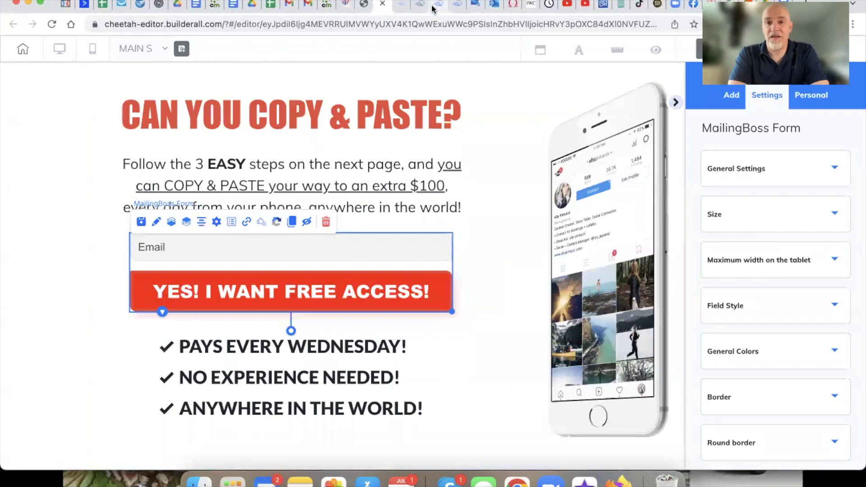
# Step: Show the MailingBoss campaigns list with its 92 campaigns
pyautogui.click(458, 6)
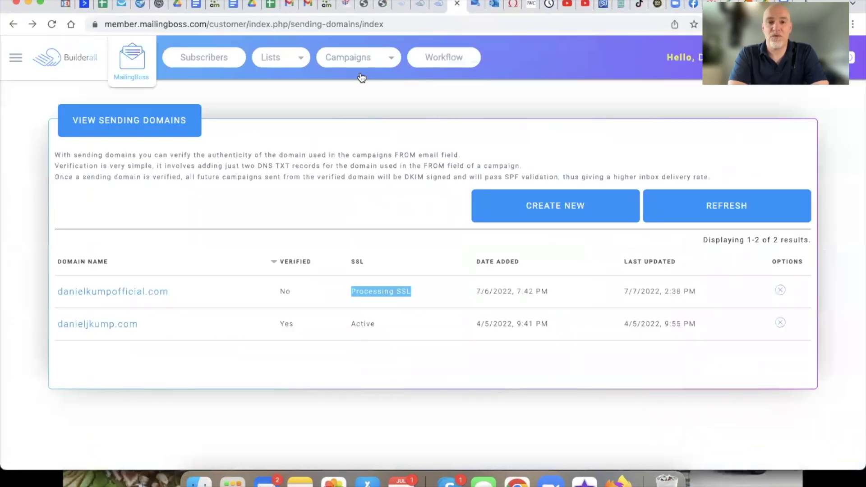
pyautogui.click(344, 74)
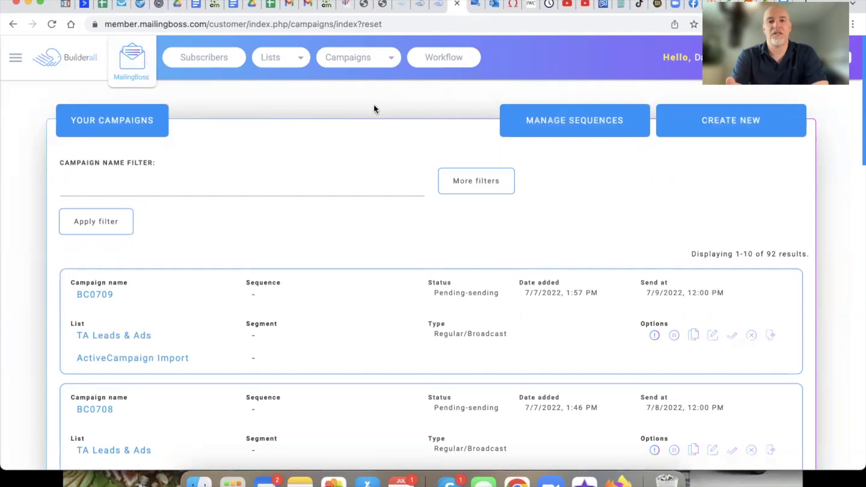
# Step: Close the ClickMagick site and return to the BuilderAll Getting Started Guide document
pyautogui.click(211, 6)
pyautogui.click(216, 6)
pyautogui.click(195, 6)
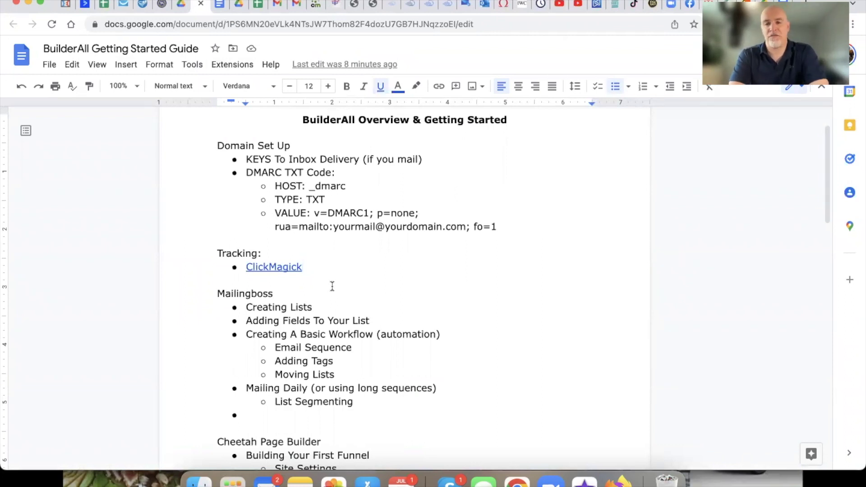
# Step: Highlight the Mailingboss section from its heading through List Segmenting
pyautogui.scroll(-2, 346, 300)
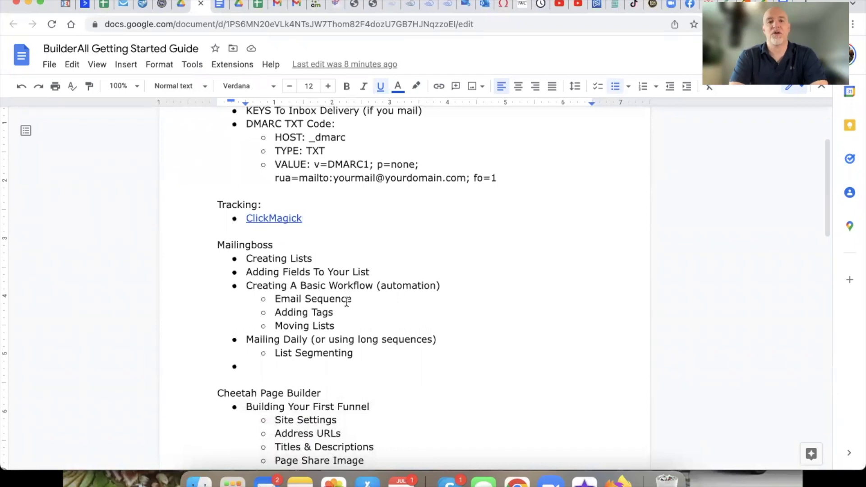
pyautogui.scroll(3, 347, 301)
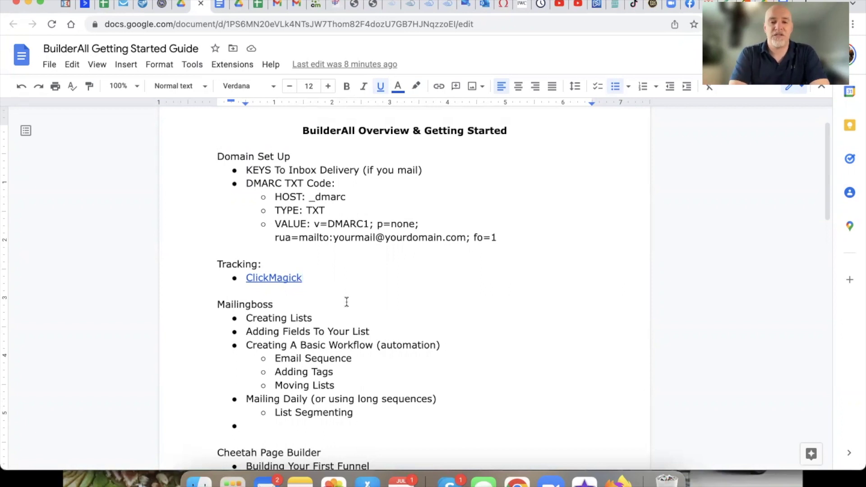
pyautogui.scroll(-1, 333, 321)
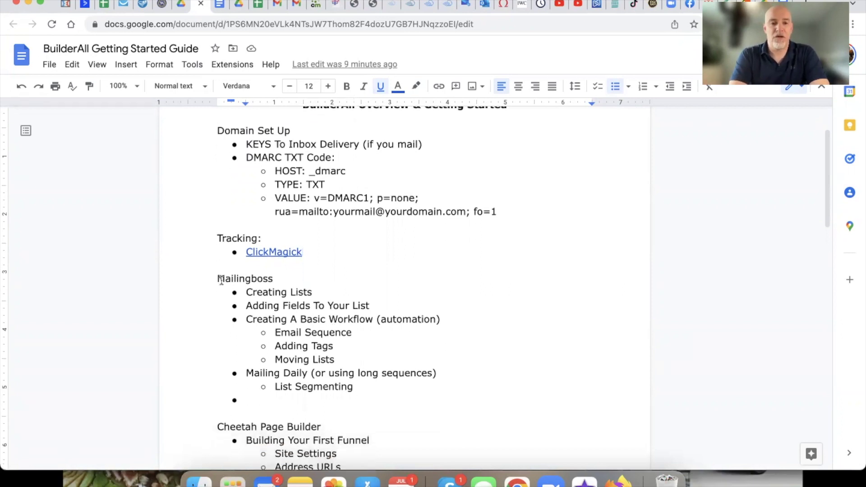
pyautogui.moveTo(220, 280); pyautogui.dragTo(364, 392)
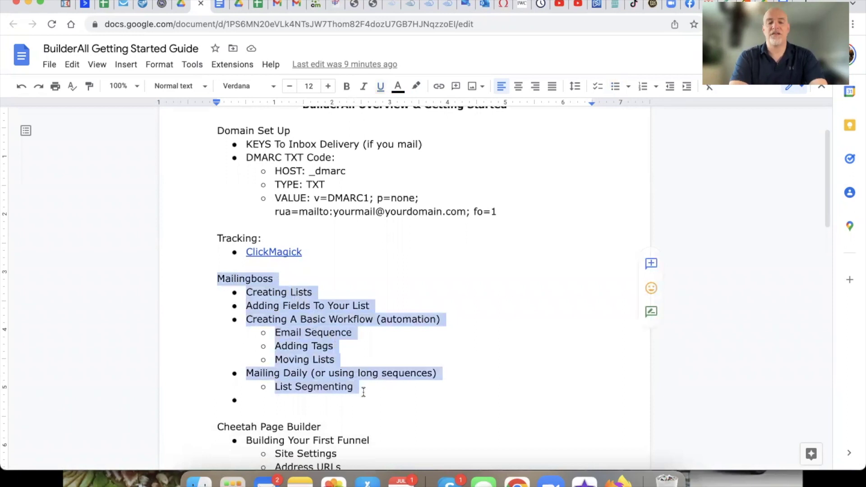